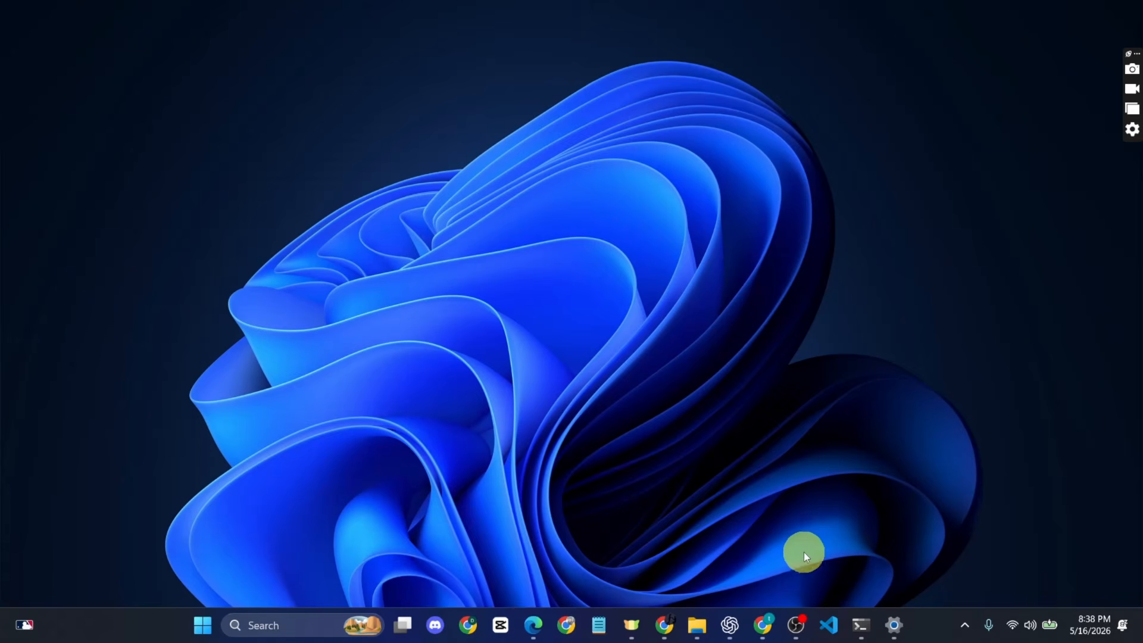
Search the web for "oracle java" in Chrome and open the Java downloads page on Oracle's site
click(764, 622)
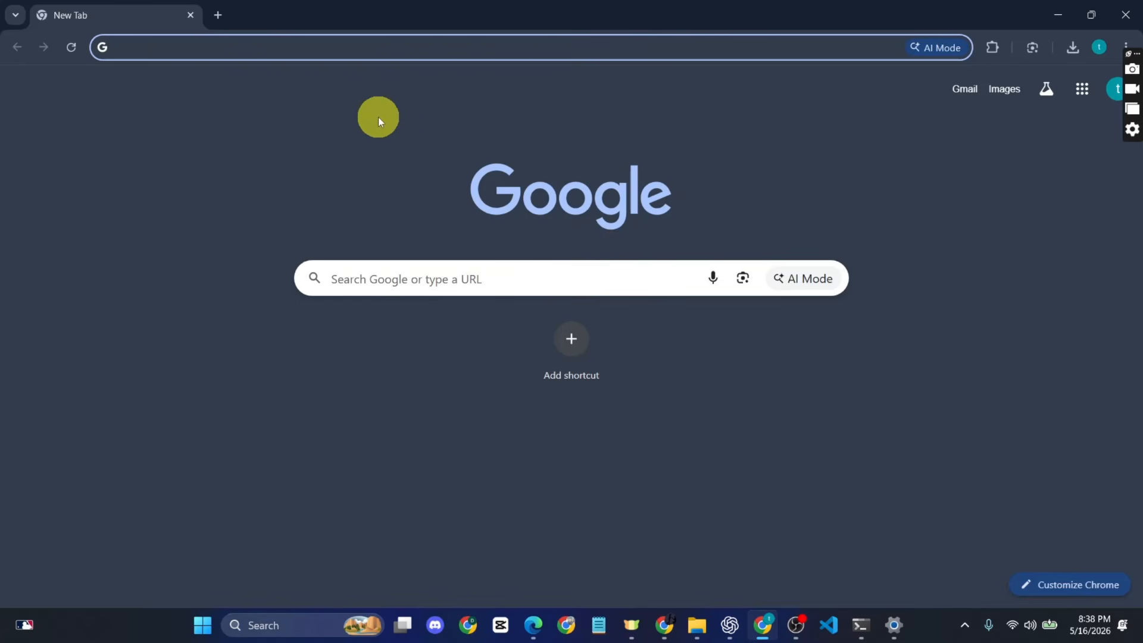
click(357, 58)
text(ora)
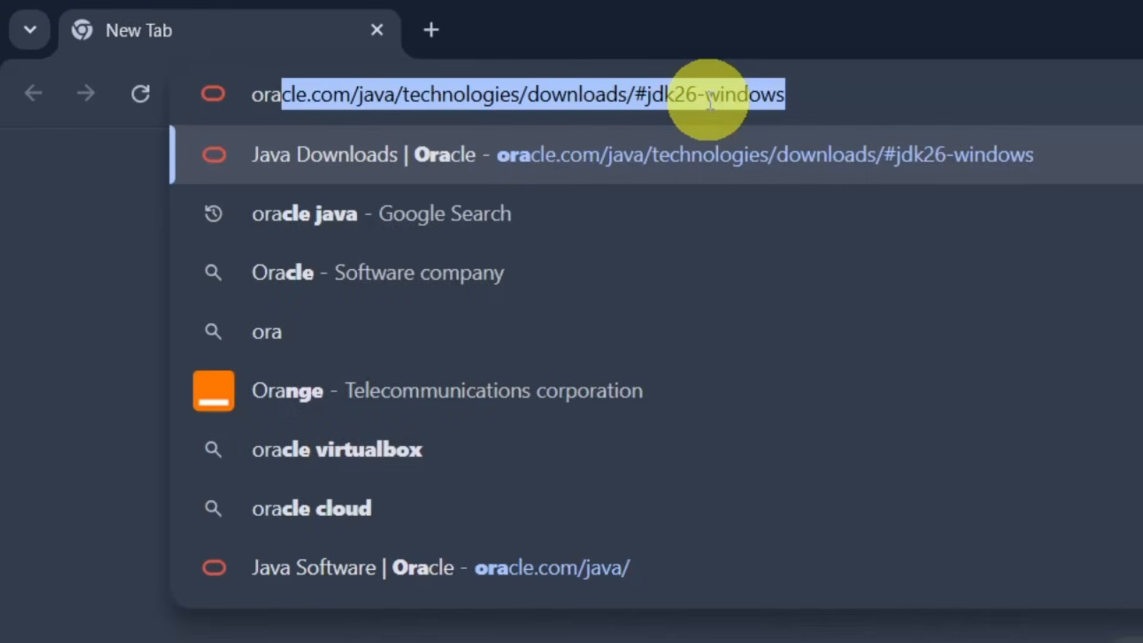
click(575, 197)
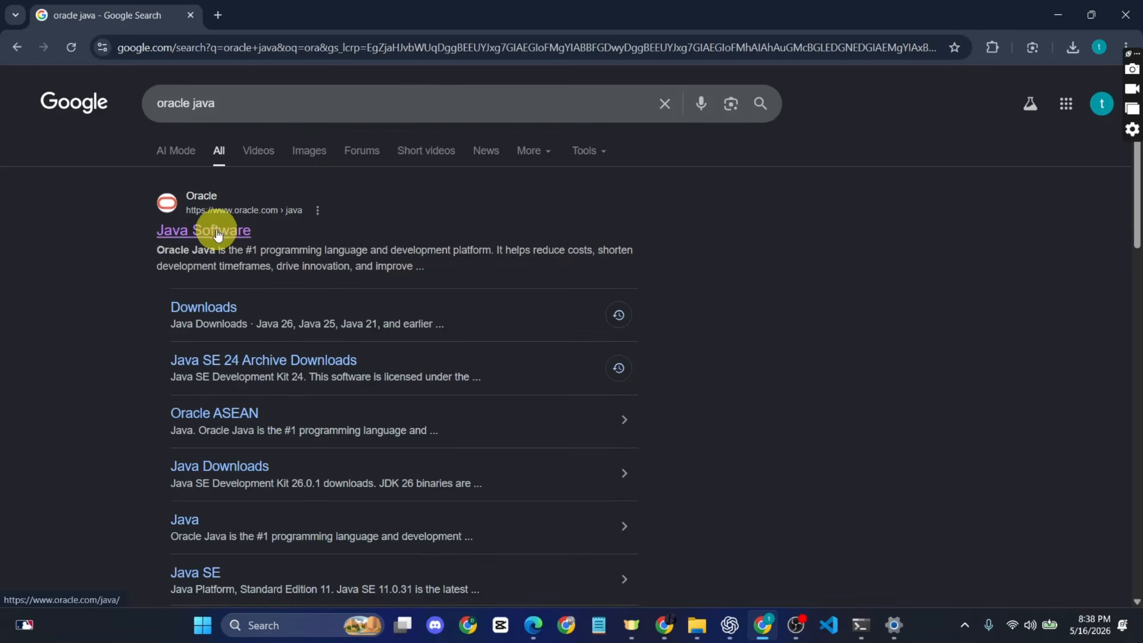
click(222, 232)
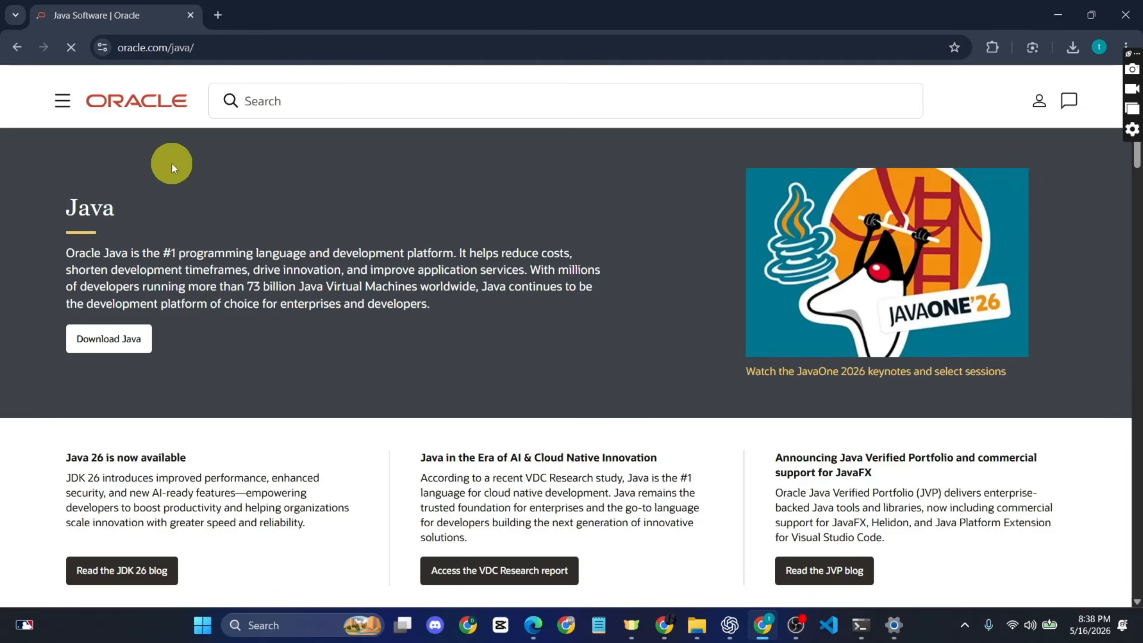
click(135, 338)
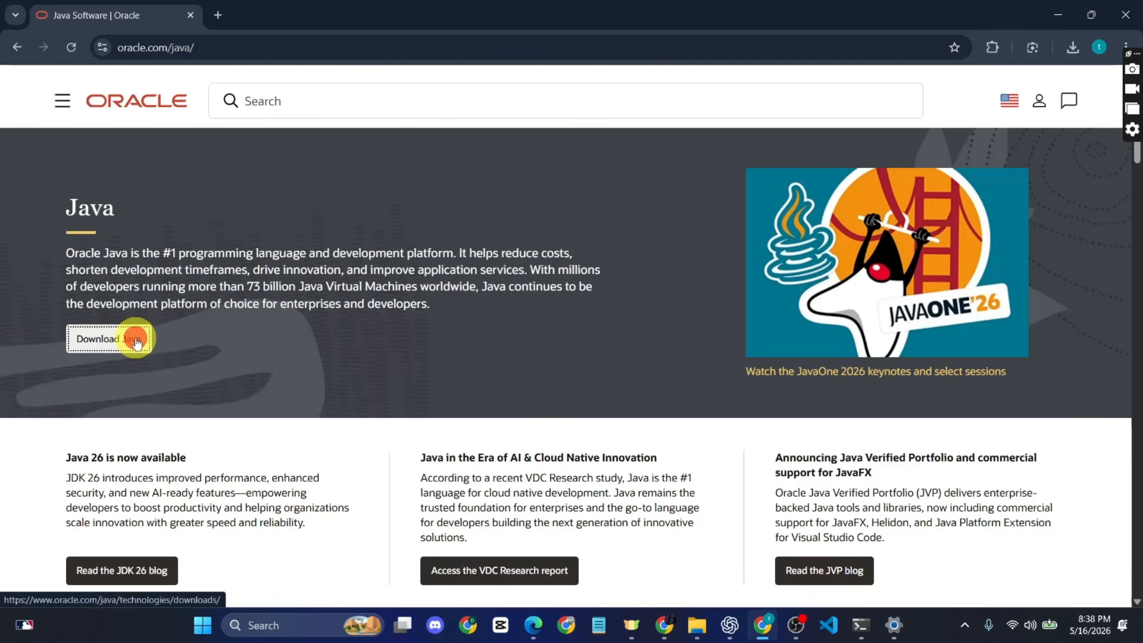
Download the JDK 26 x64 Installer for Windows, jdk-26_windows-x64_bin.exe
scroll(298, 363, down, 2)
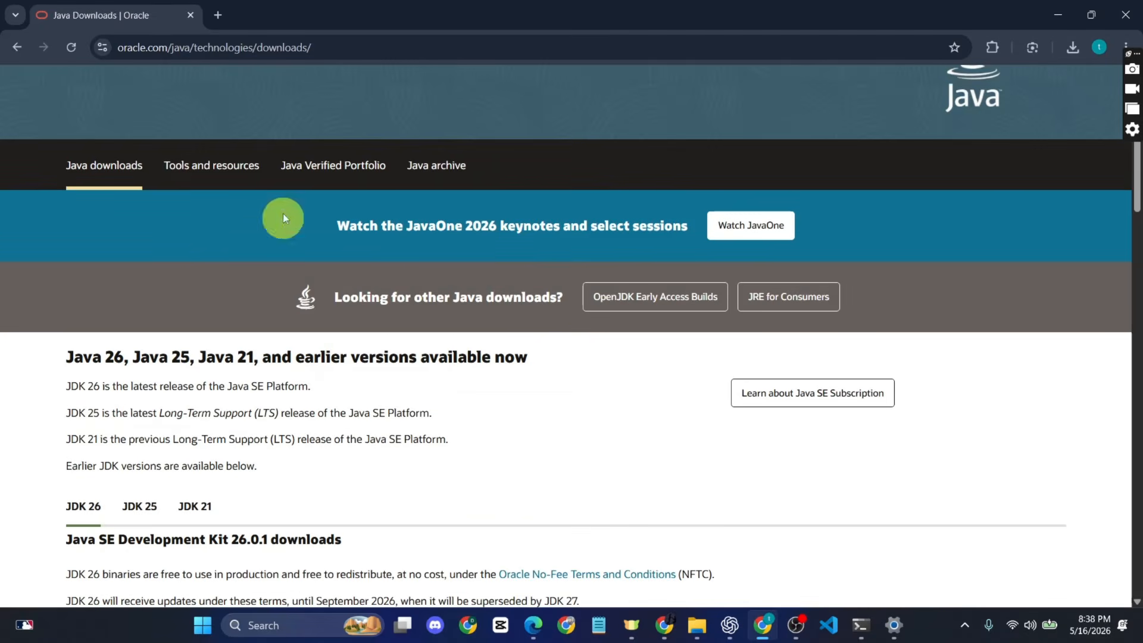
scroll(218, 424, down, 2)
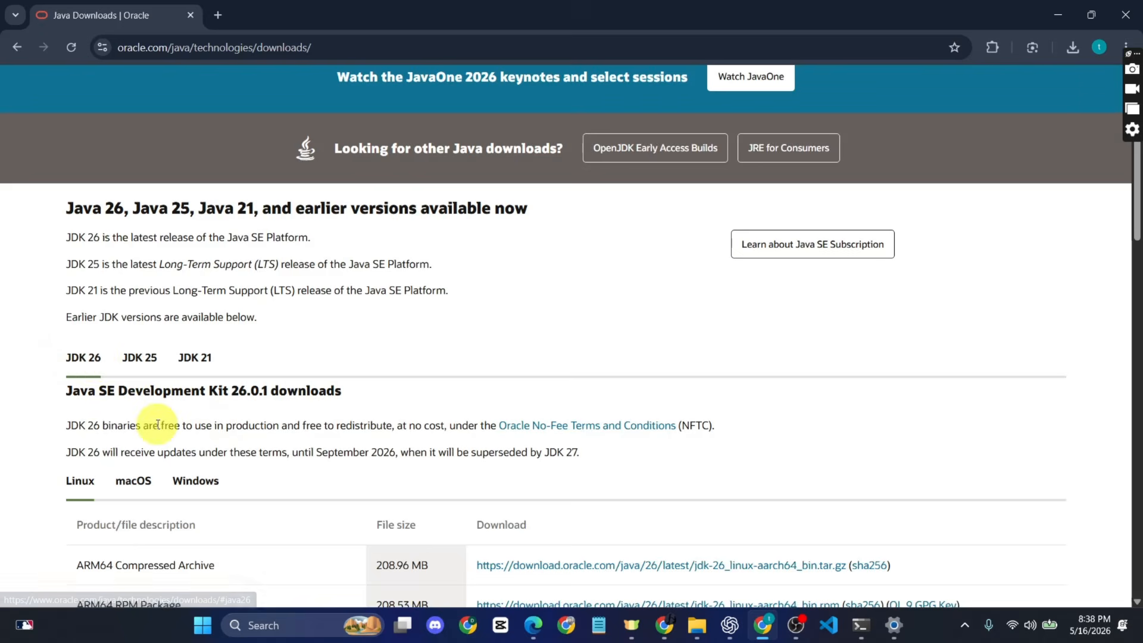
scroll(161, 427, down, 2)
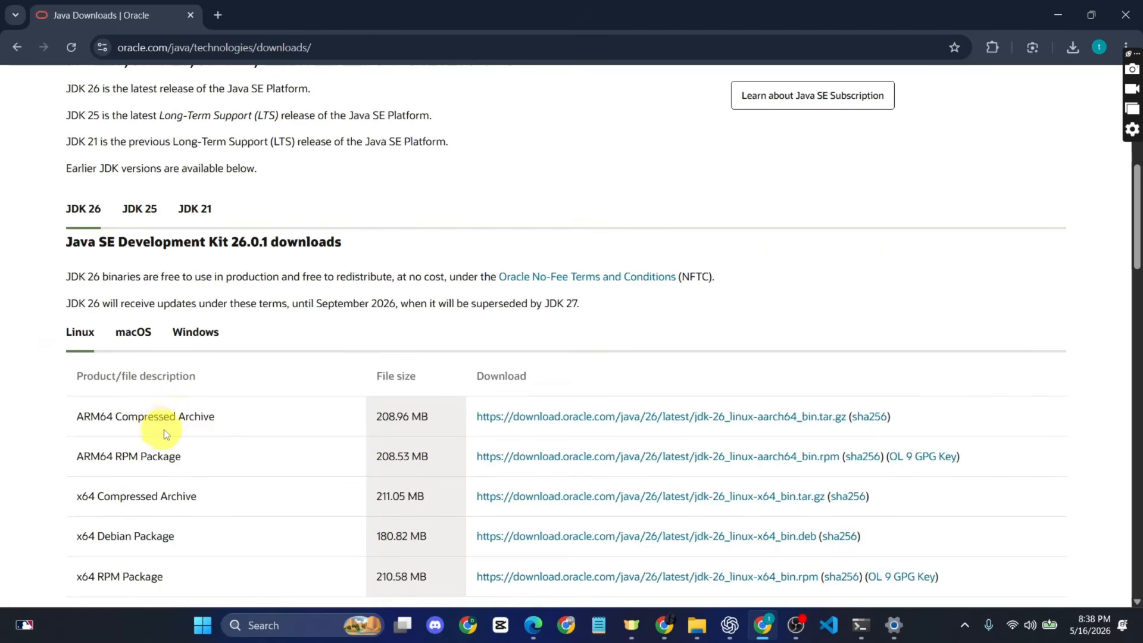
click(205, 343)
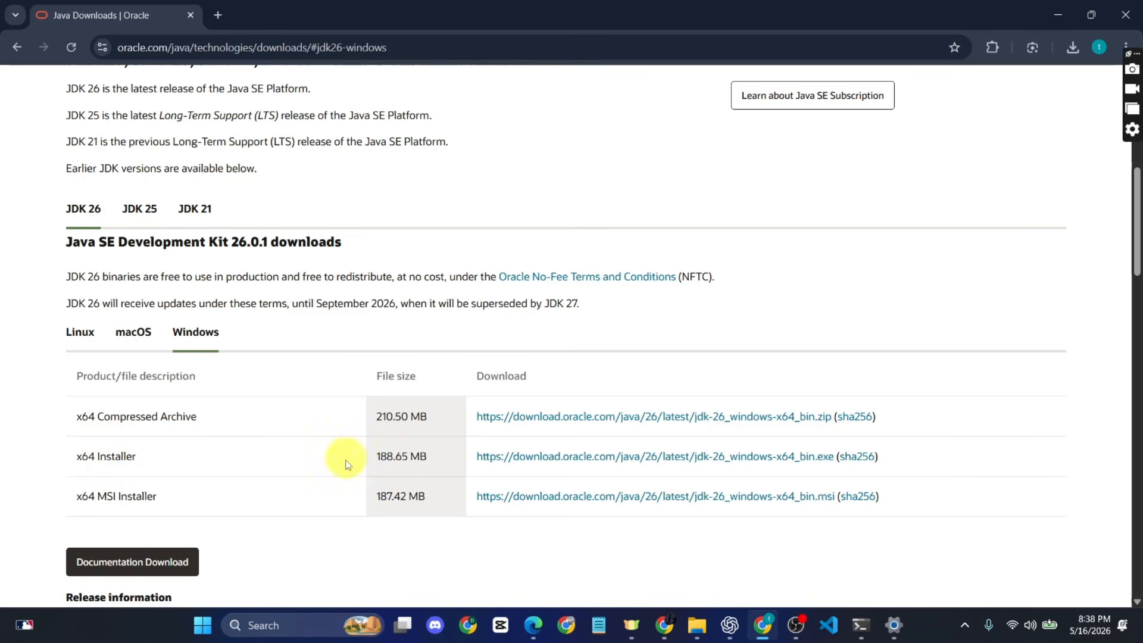
click(646, 460)
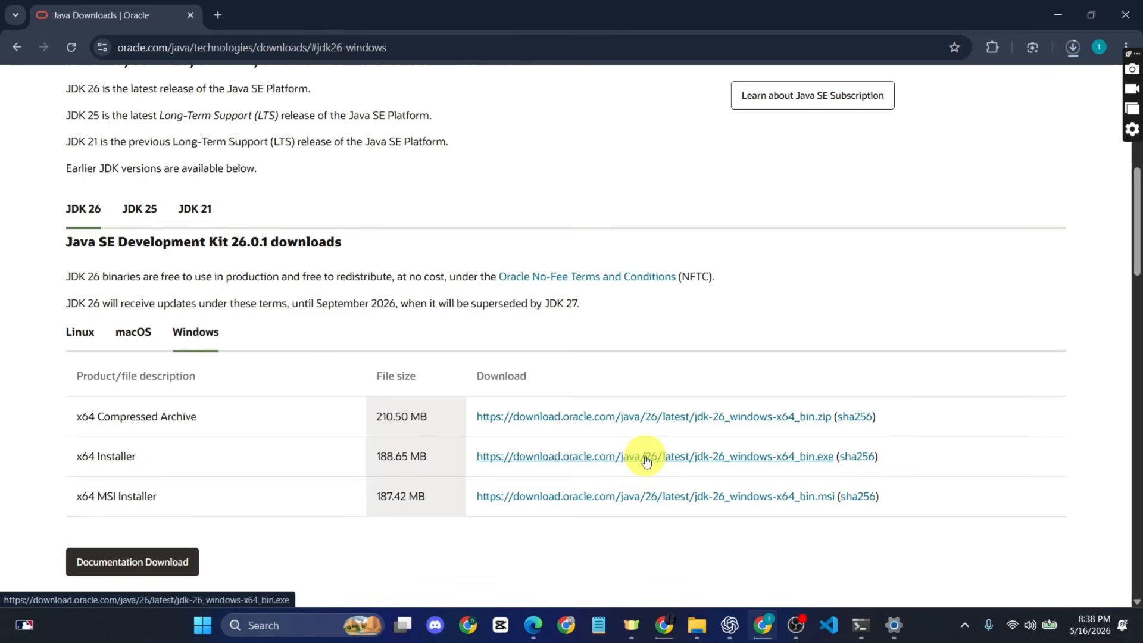
Launch the newly downloaded jdk-26_windows-x64_bin.exe installer from the browser's recent downloads
click(1073, 48)
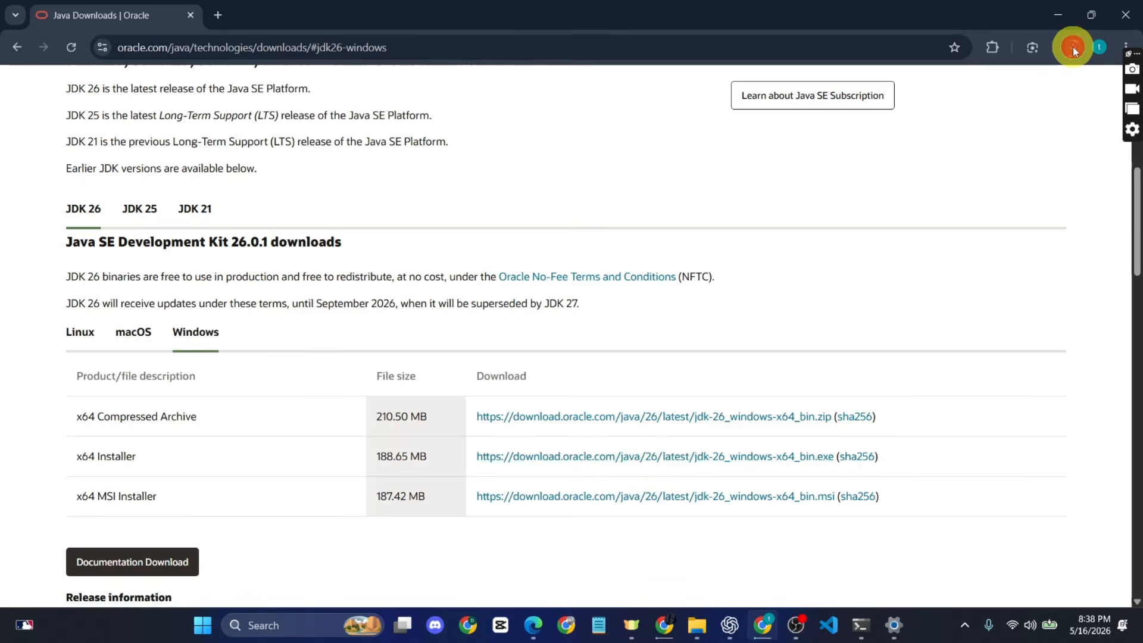
click(1072, 47)
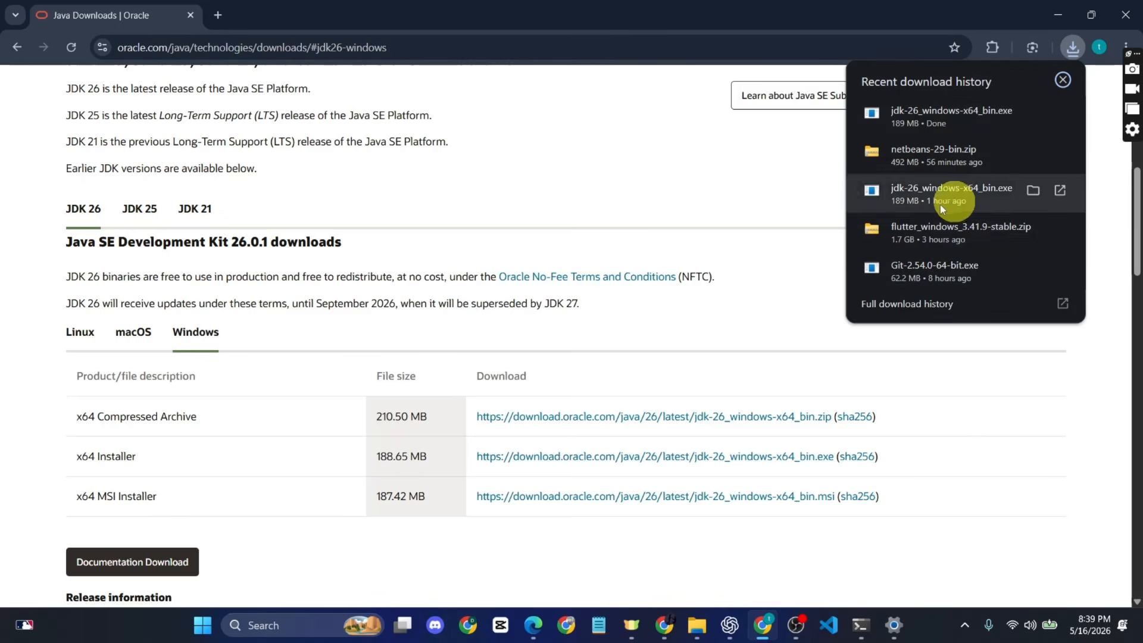
click(963, 119)
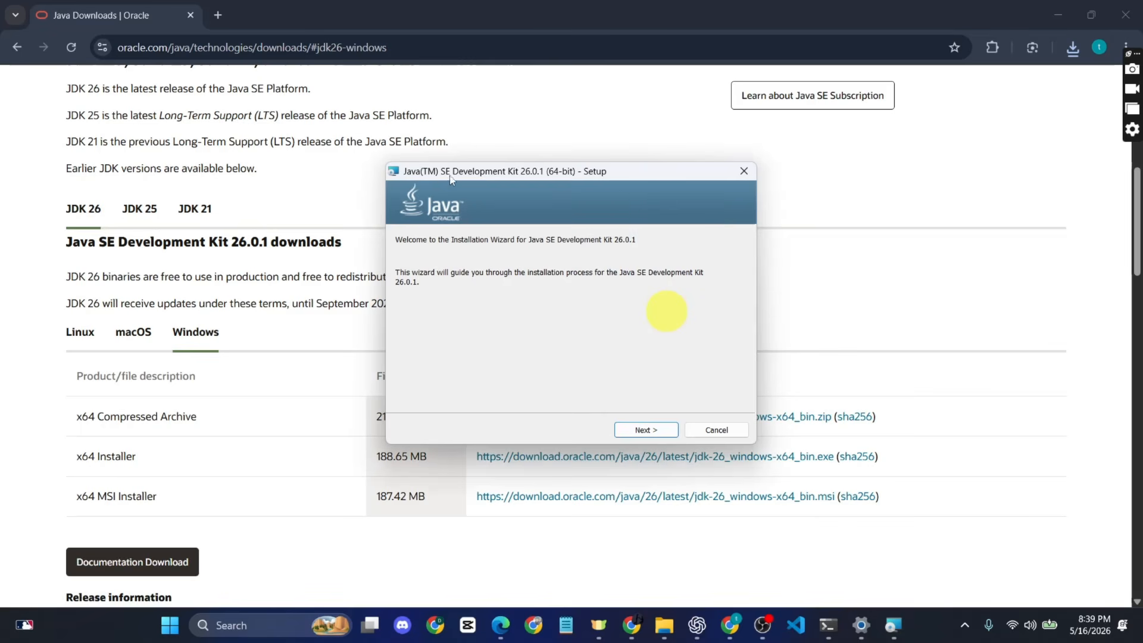
Install Java SE Development Kit 26.0.1 in the default folder C:\Program Files\Java\jdk-26.0.1\ and close the wizard
drag(476, 181, 606, 169)
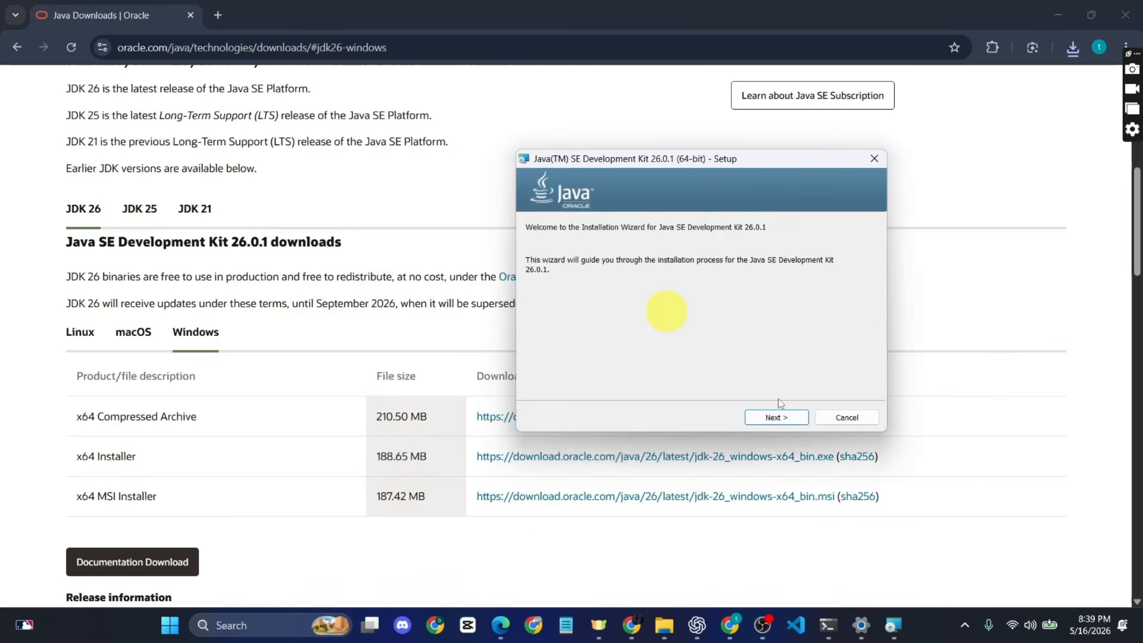
click(777, 417)
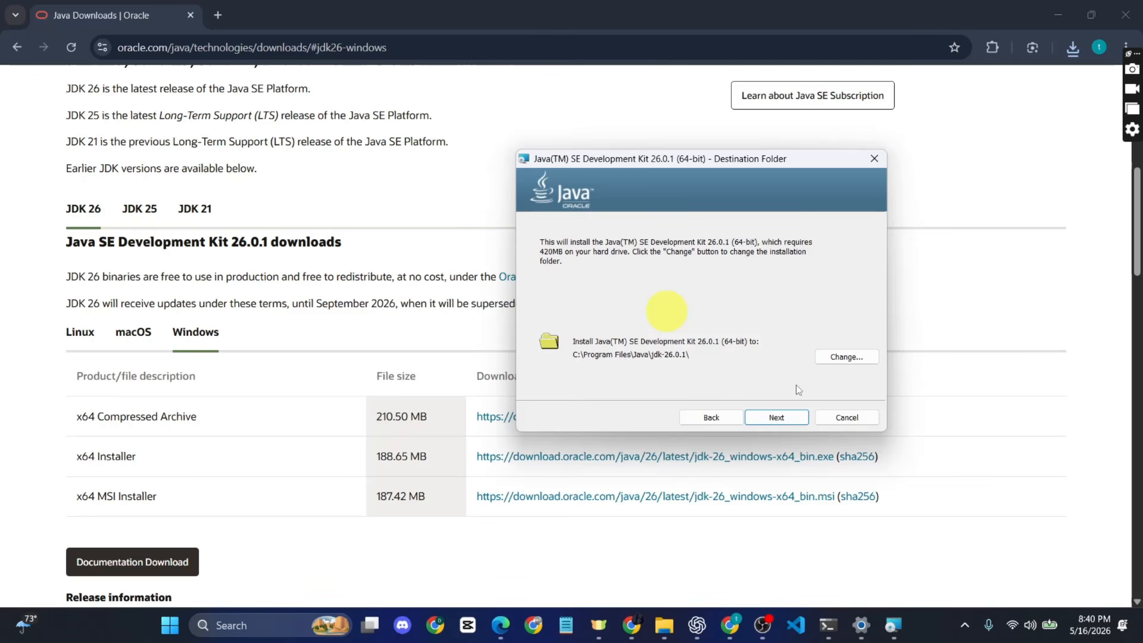
click(776, 418)
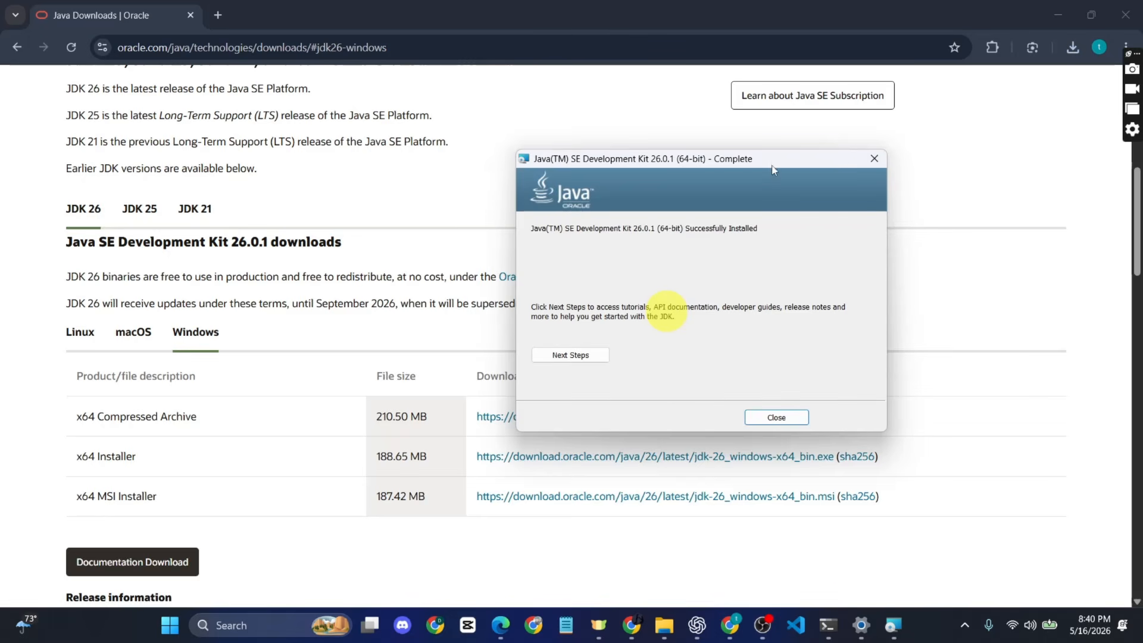
click(753, 415)
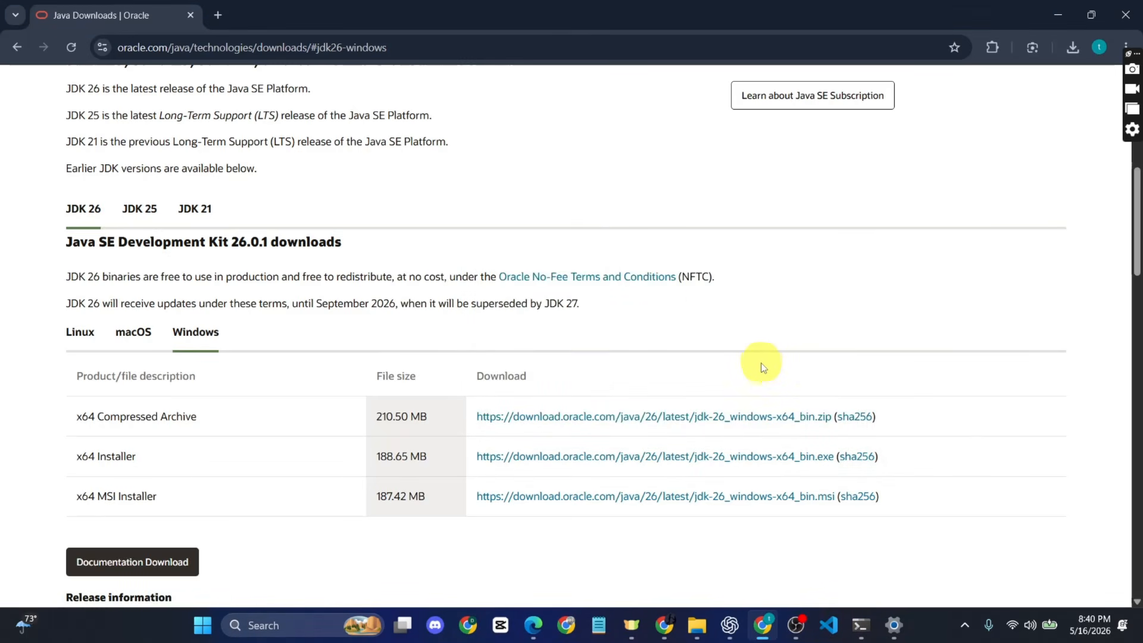
Open Command Prompt from the desktop and check the Java installation with the command java --version
key(super+d)
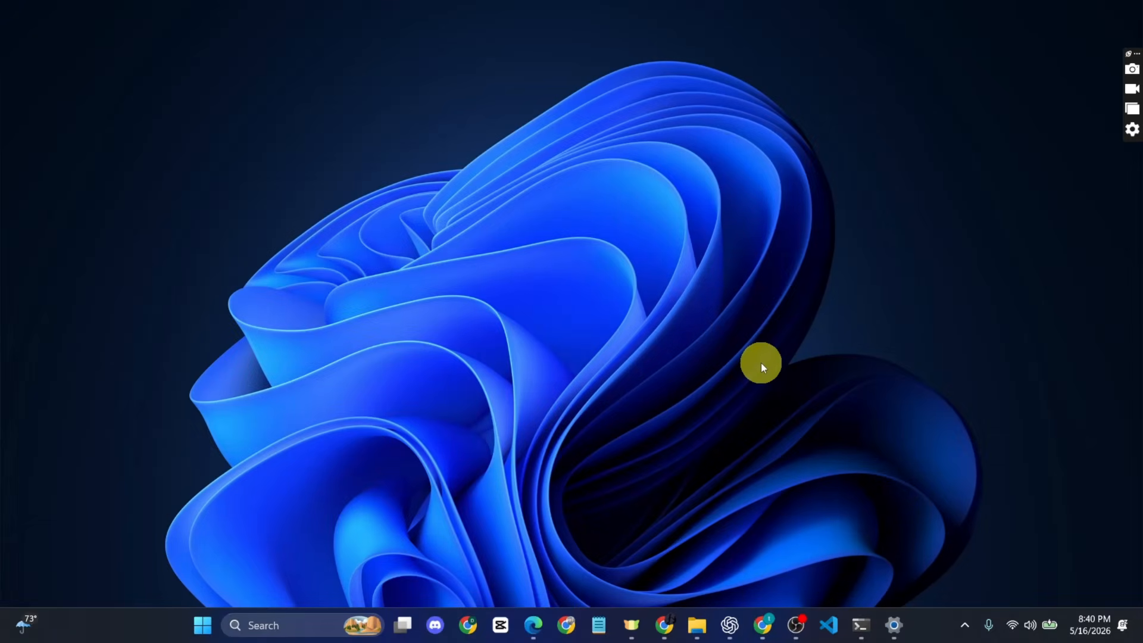
click(306, 619)
text(cm,d)
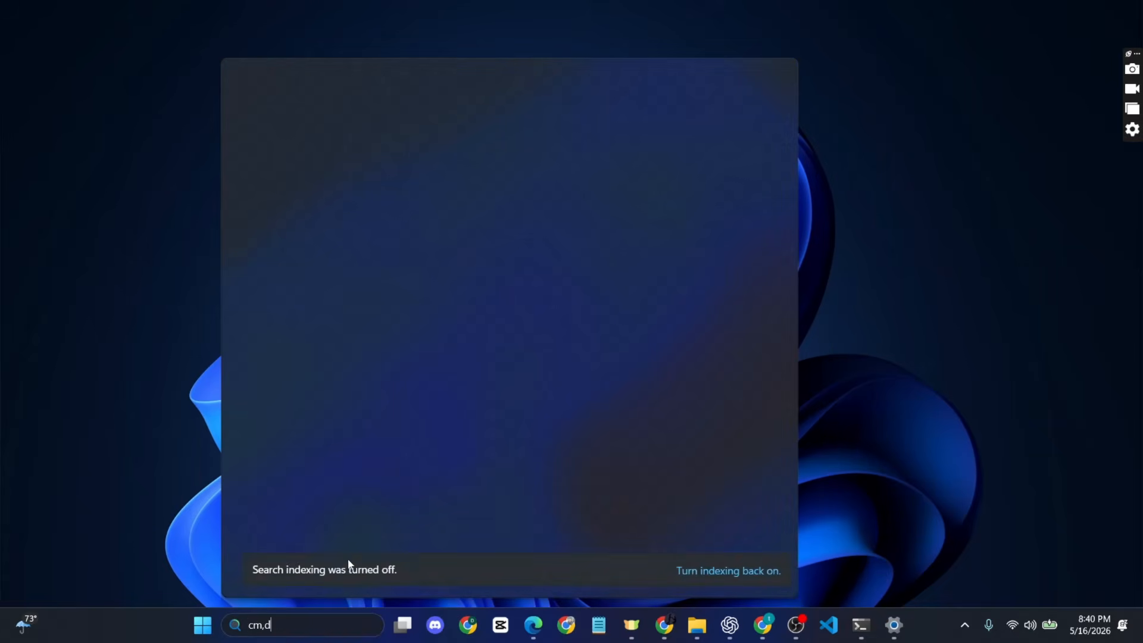
click(613, 267)
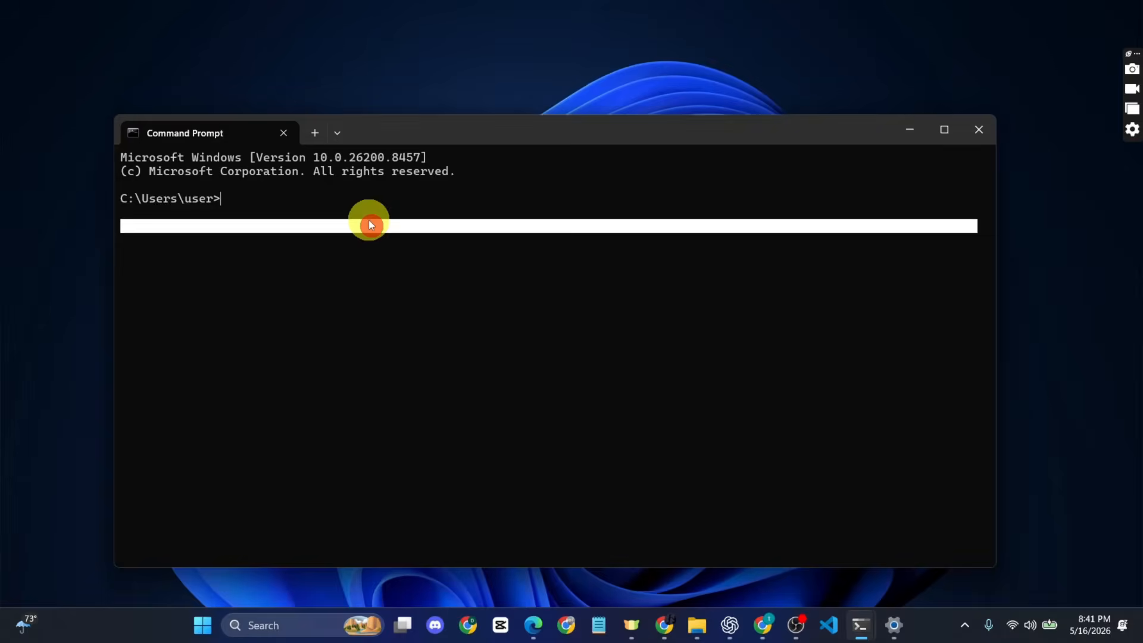
click(421, 288)
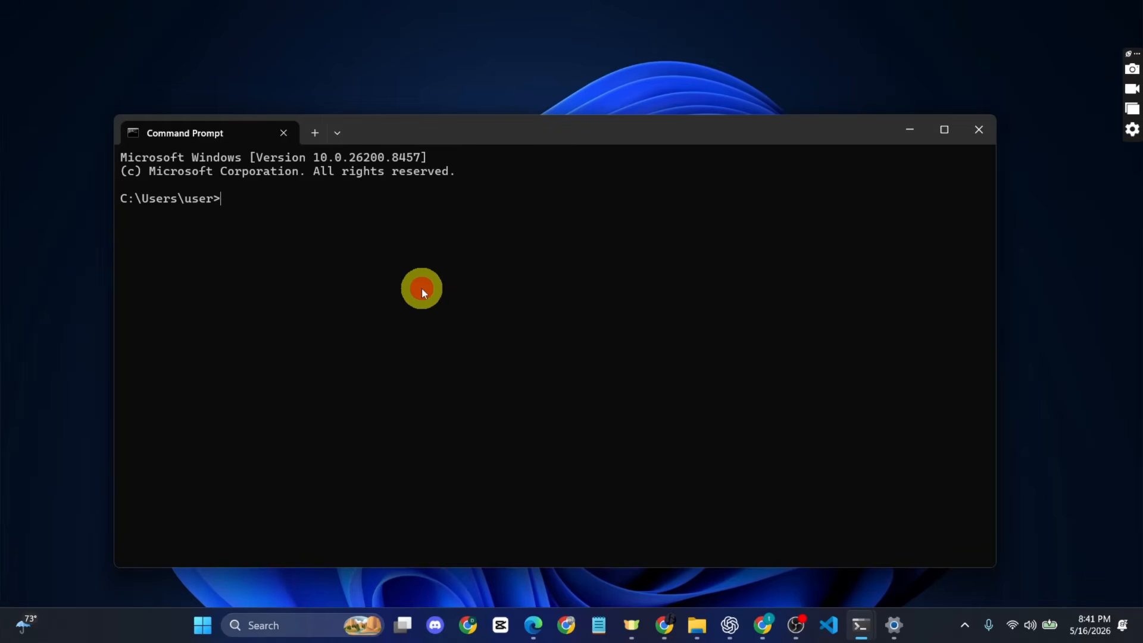
text(java --)
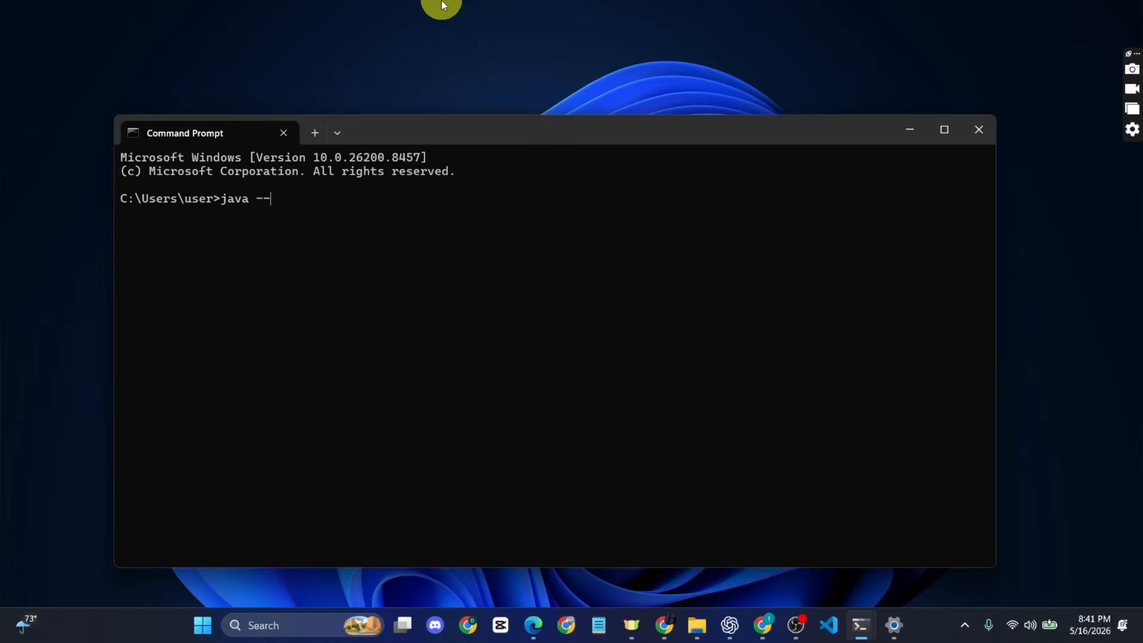
text(version)
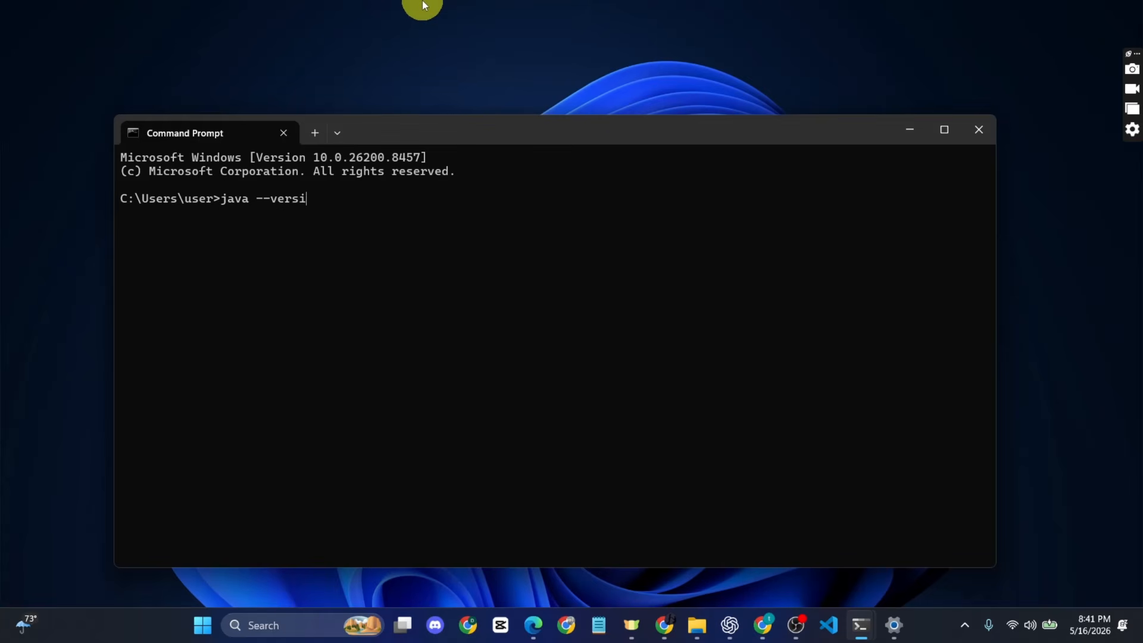
key(Return)
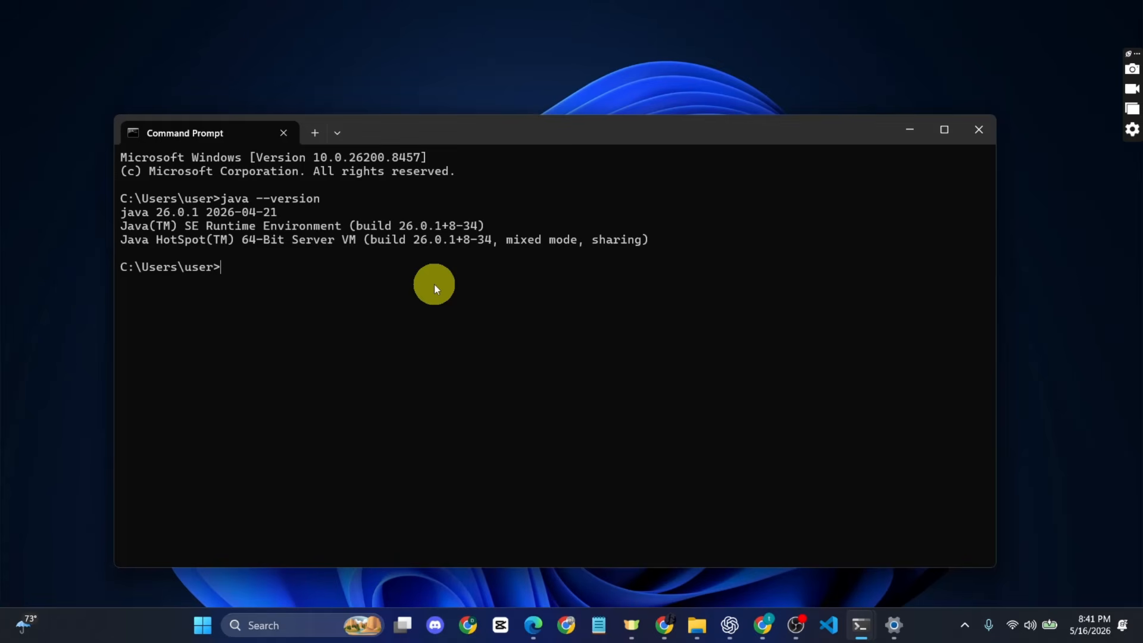
Open the Windows environment variables settings and open the system Path variable for editing
click(315, 631)
text(env)
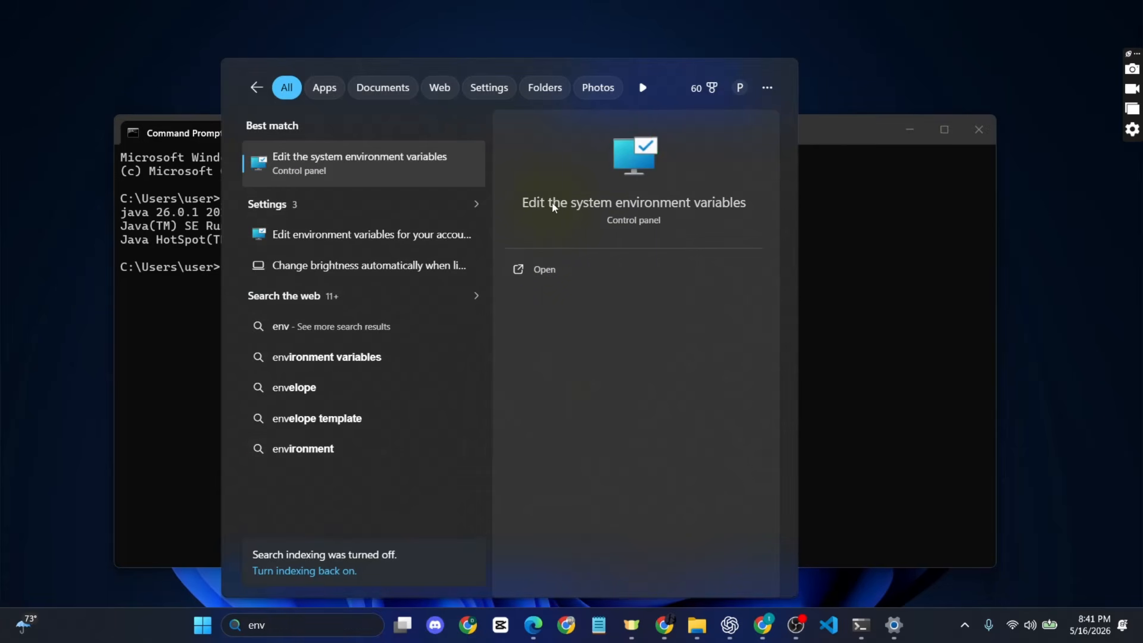
click(545, 271)
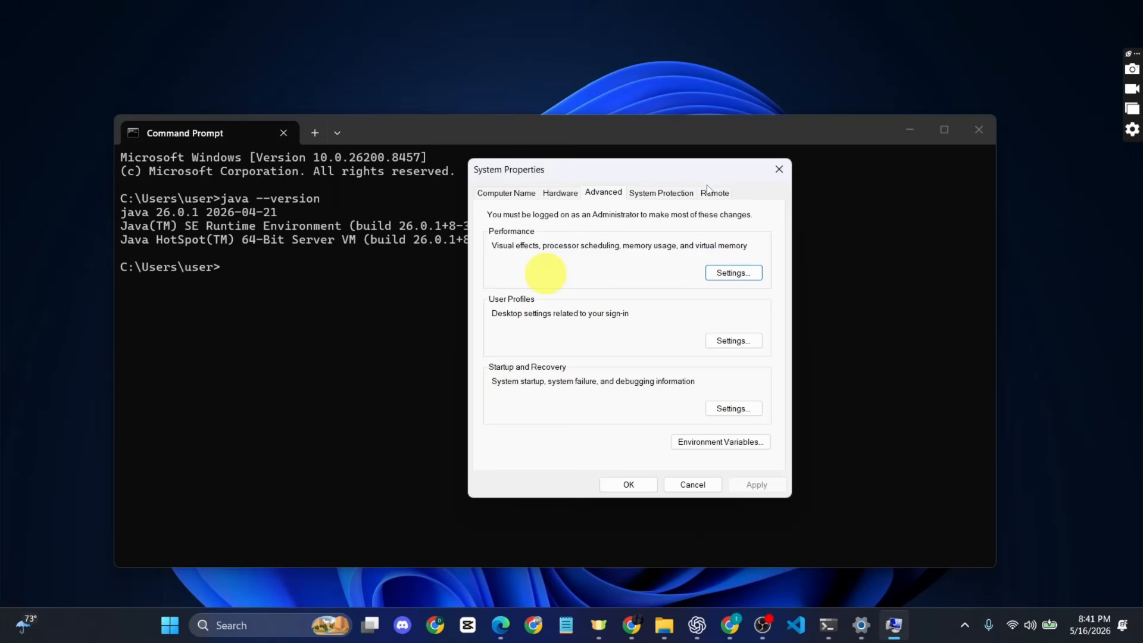
click(731, 441)
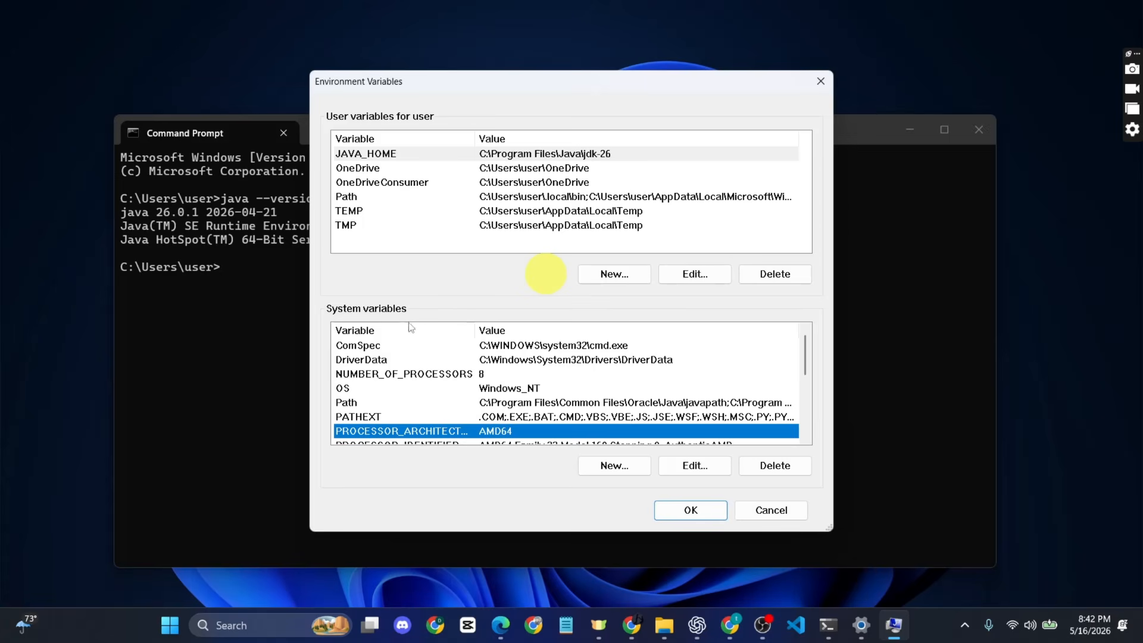
double_click(582, 400)
double_click(584, 406)
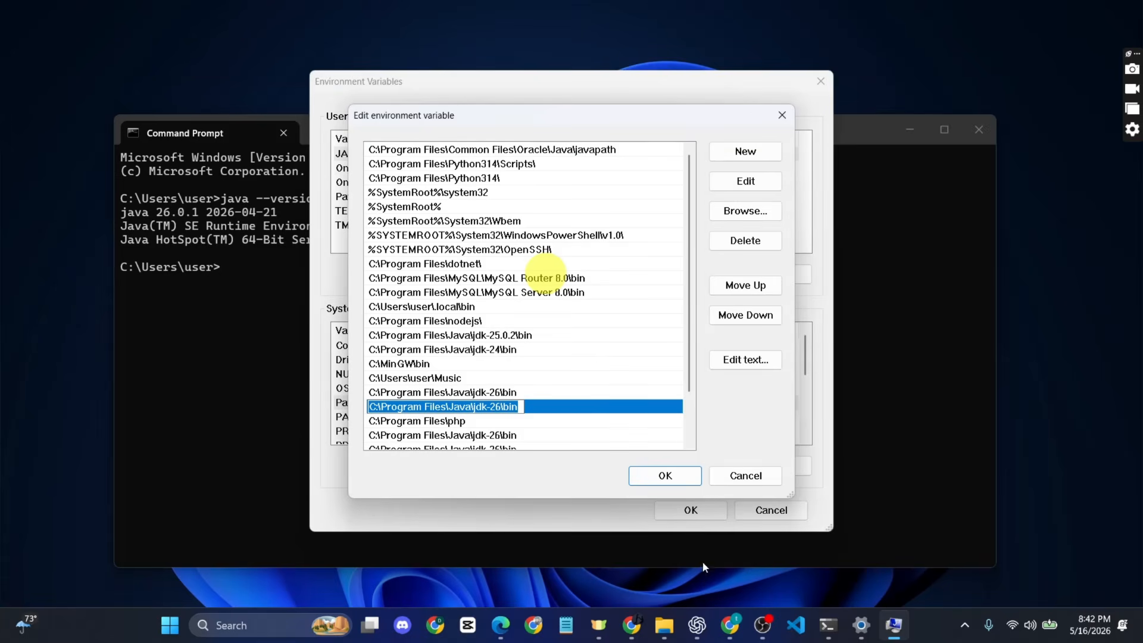
Switch to File Explorer, browse to C:\Program Files\Java\jdk-26.0.1\bin and copy the folder's full path
mouse_move(664, 625)
click(905, 536)
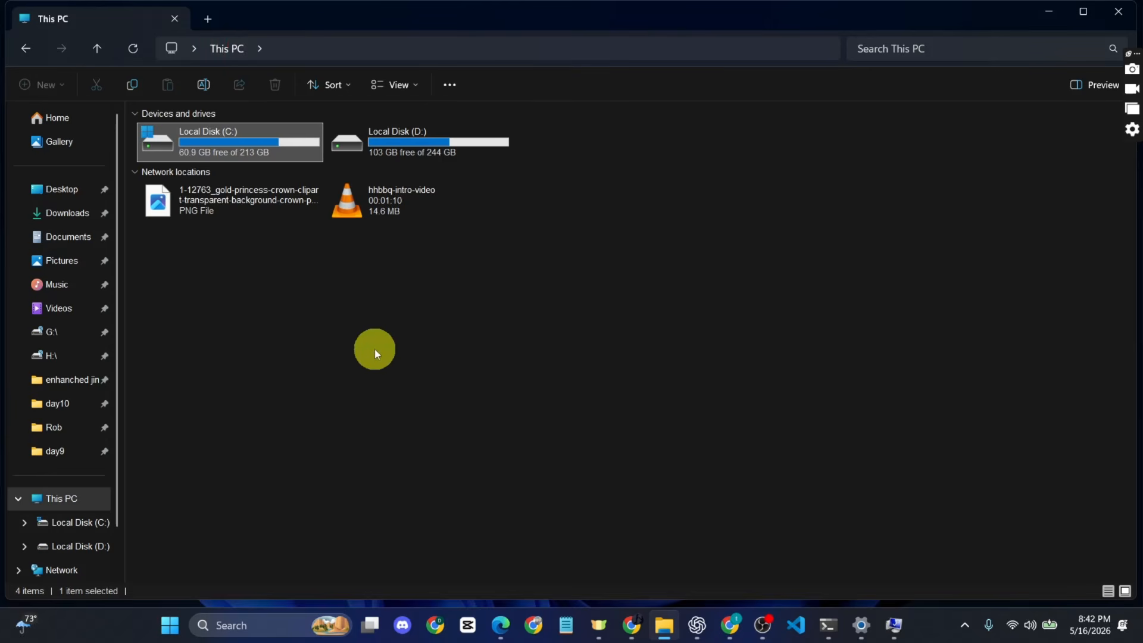
click(287, 140)
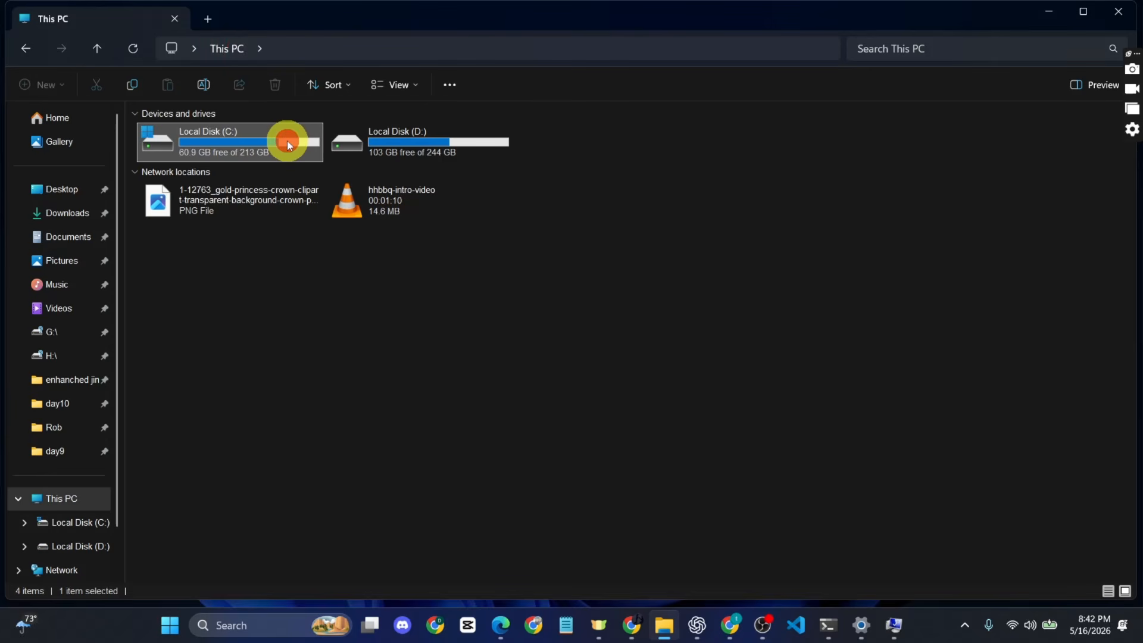
double_click(287, 141)
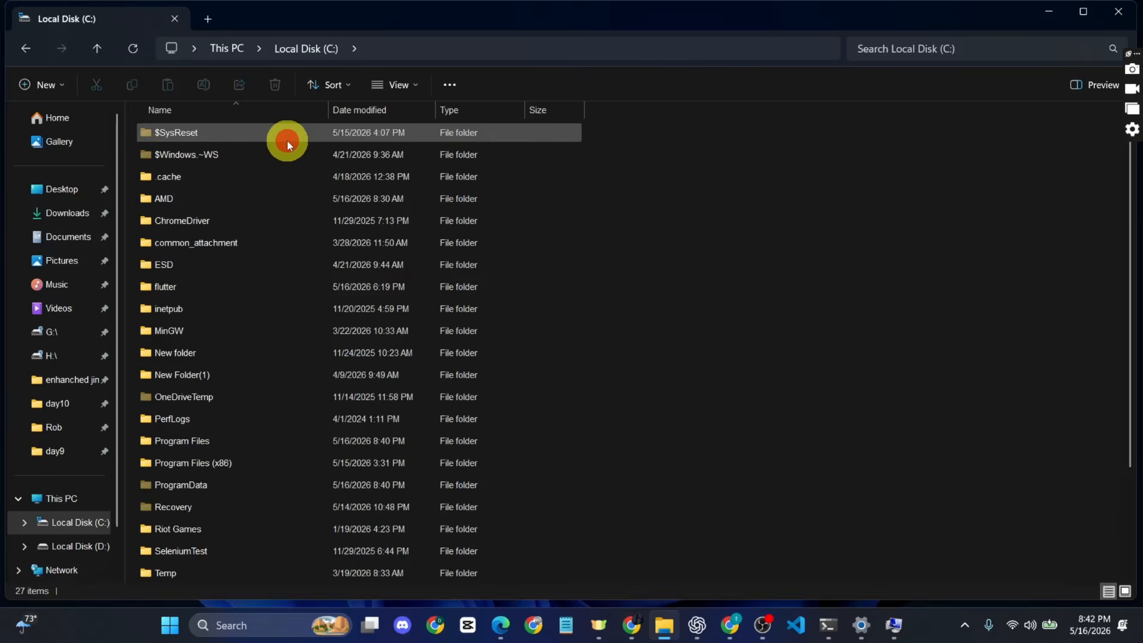
double_click(183, 431)
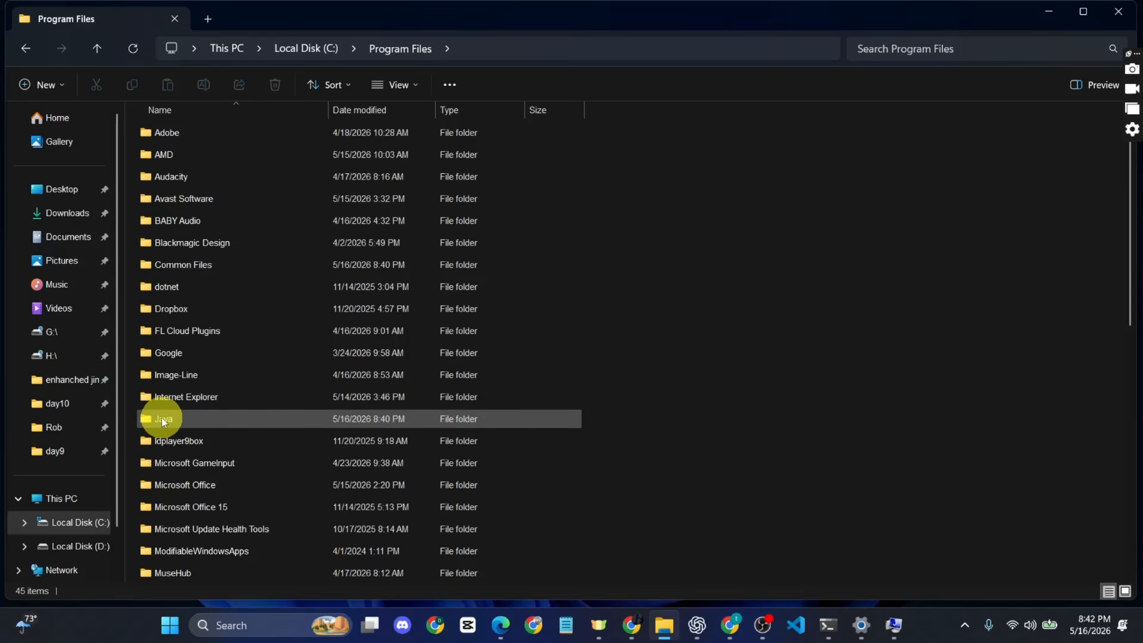
double_click(161, 420)
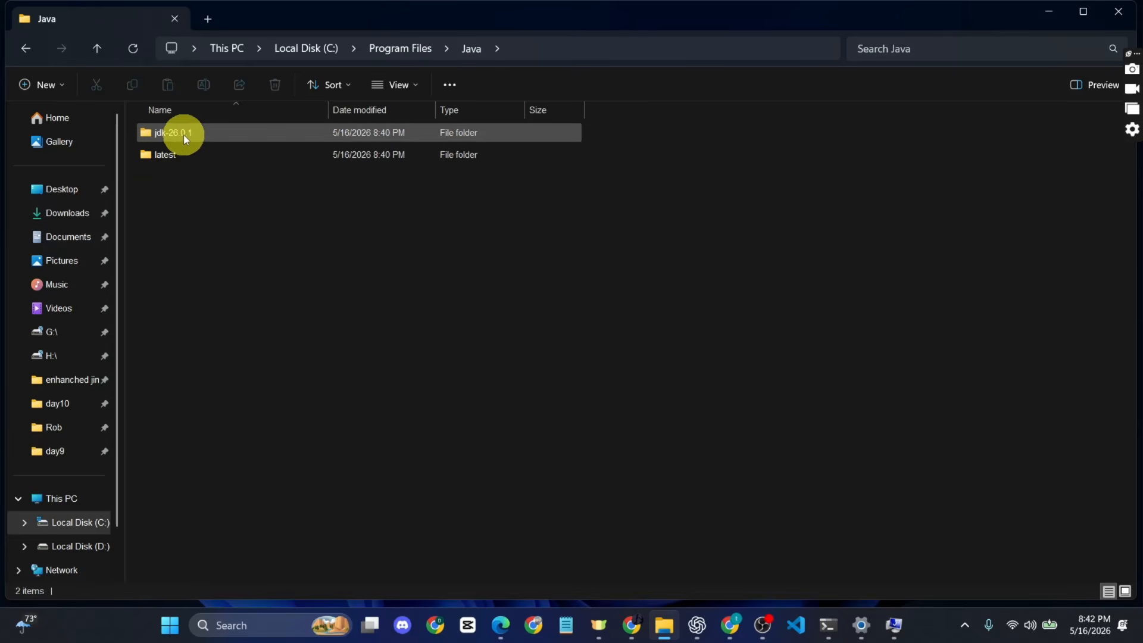
double_click(205, 128)
click(204, 128)
double_click(205, 130)
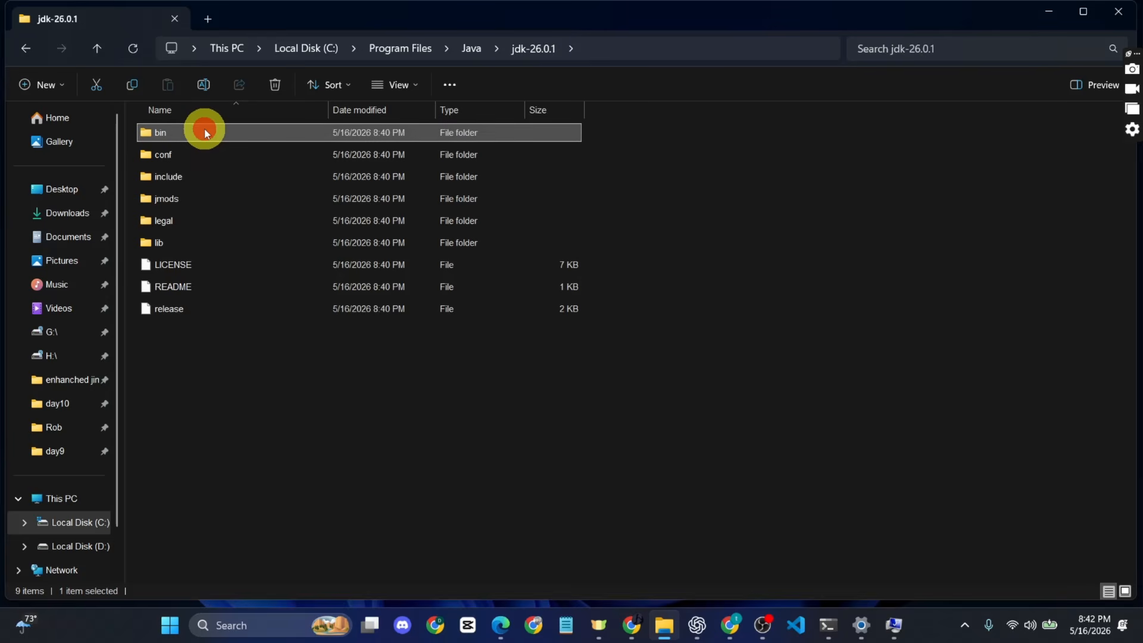
click(660, 51)
key(ctrl+c)
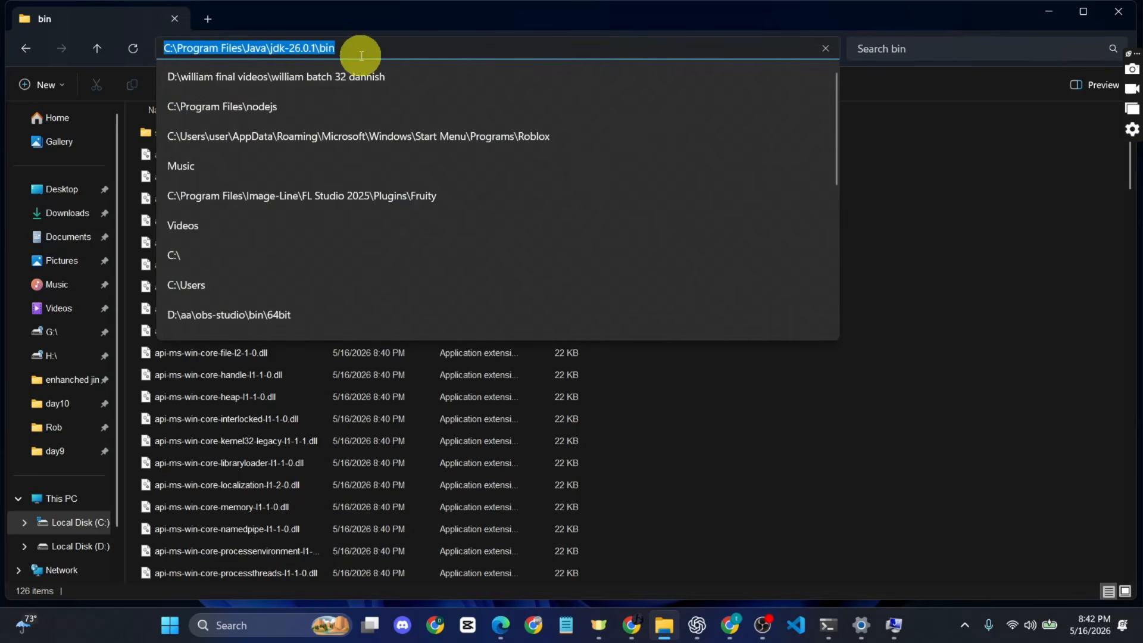
Return to the system Path editor, add C:\Program Files\Java\jdk-26.0.1\bin as a new entry and save the environment variables
click(898, 626)
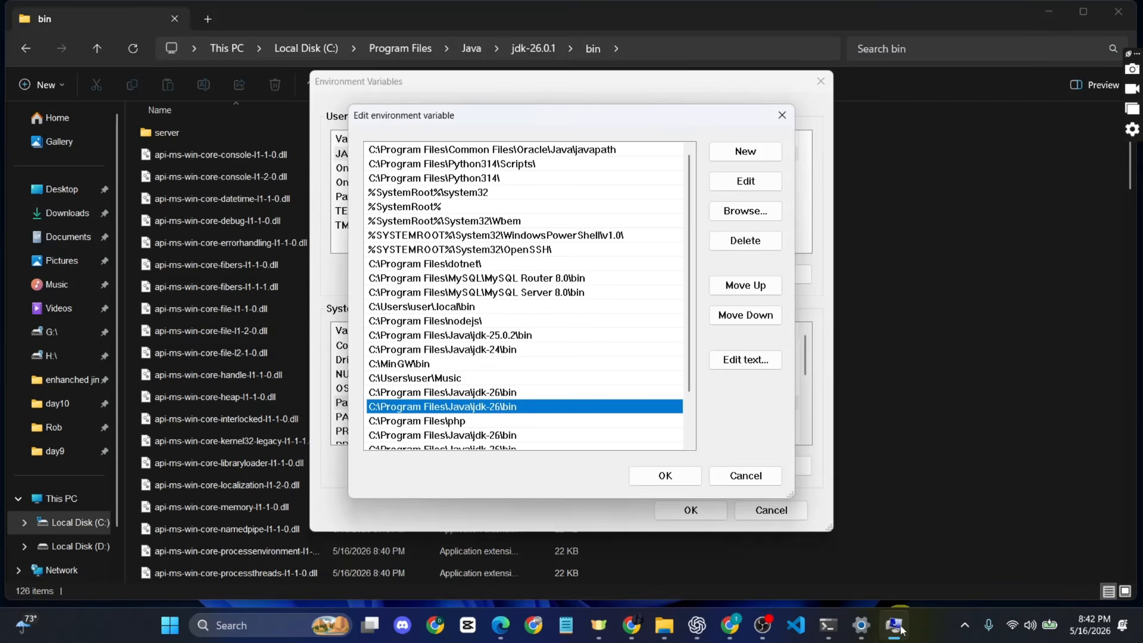
click(770, 145)
key(ctrl+v)
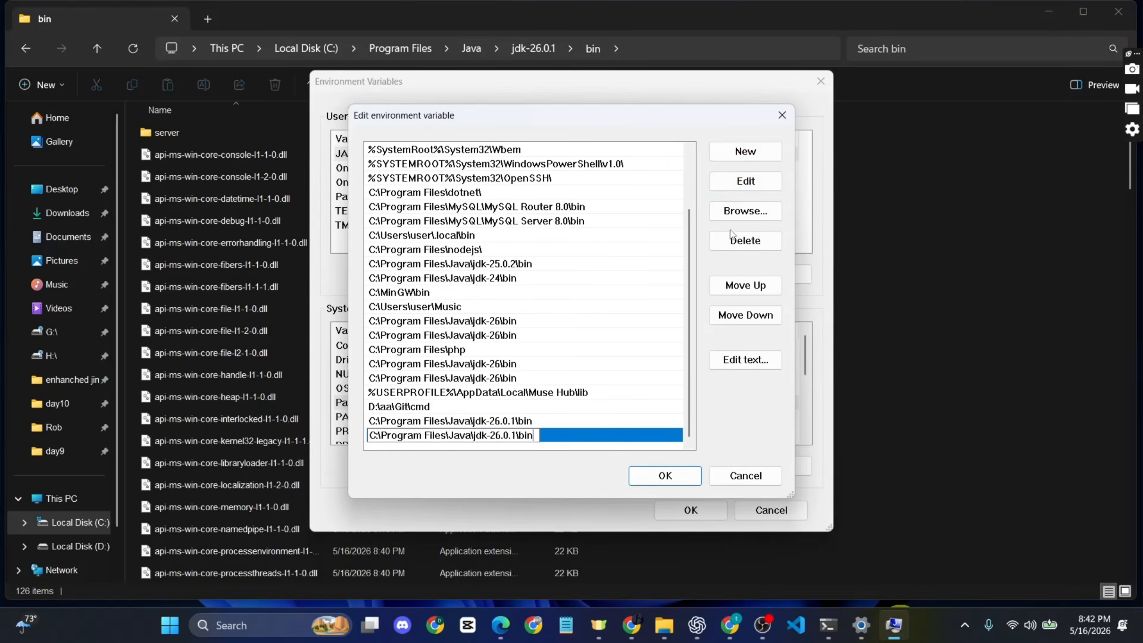
click(678, 477)
click(684, 507)
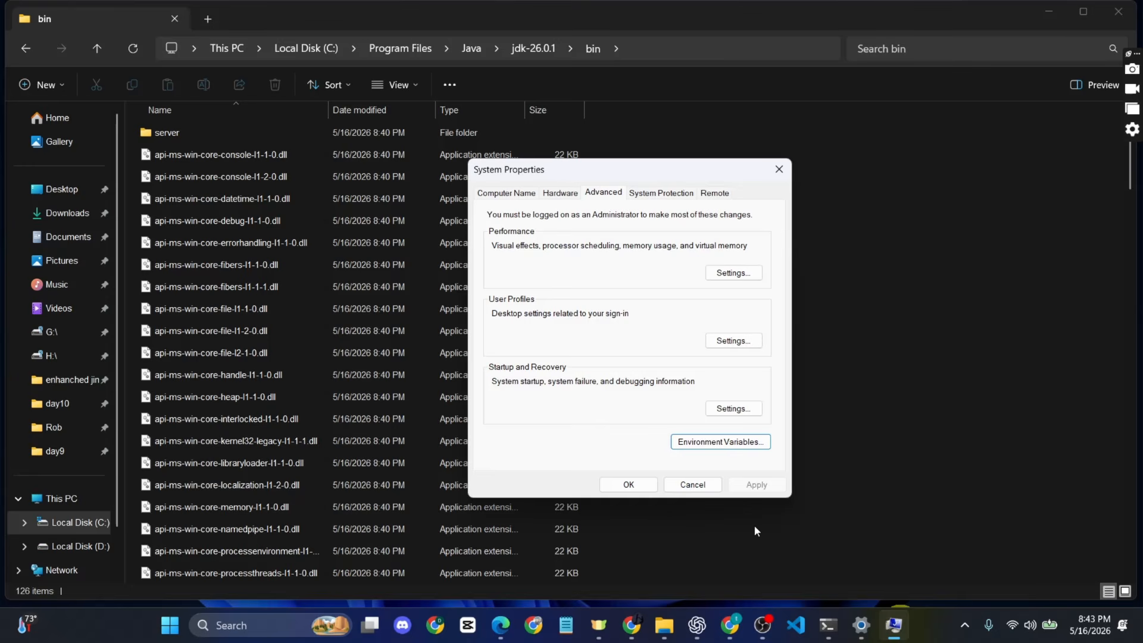
click(888, 631)
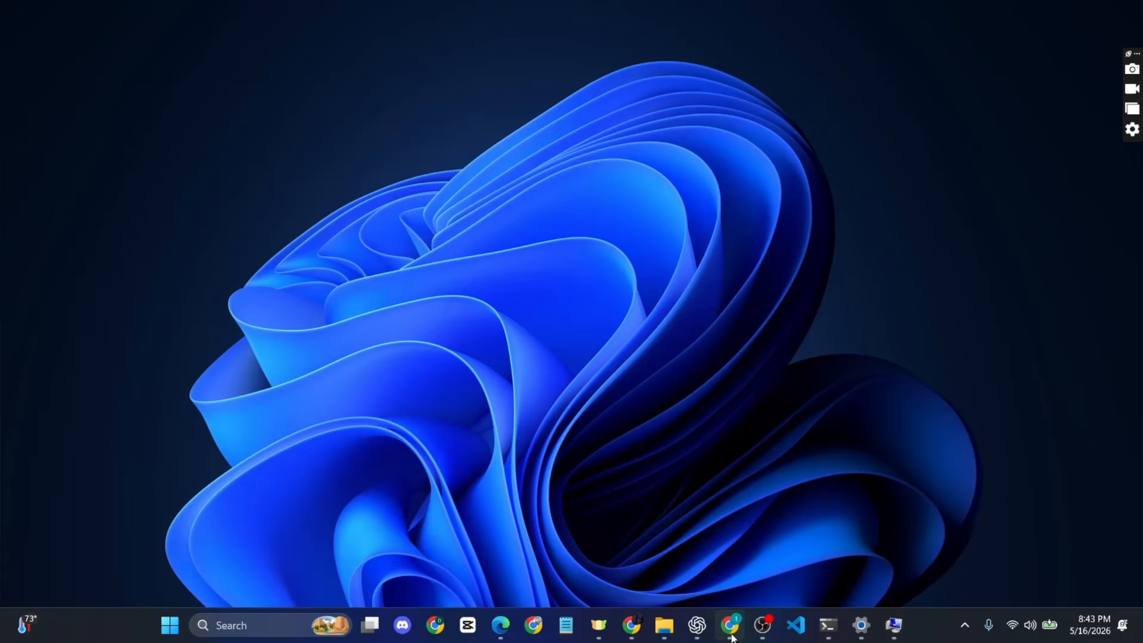
Switch to Chrome, search for apache netbeans in a new tab and open the Apache NetBeans 29 download page from its official site
mouse_move(730, 624)
click(741, 556)
click(219, 11)
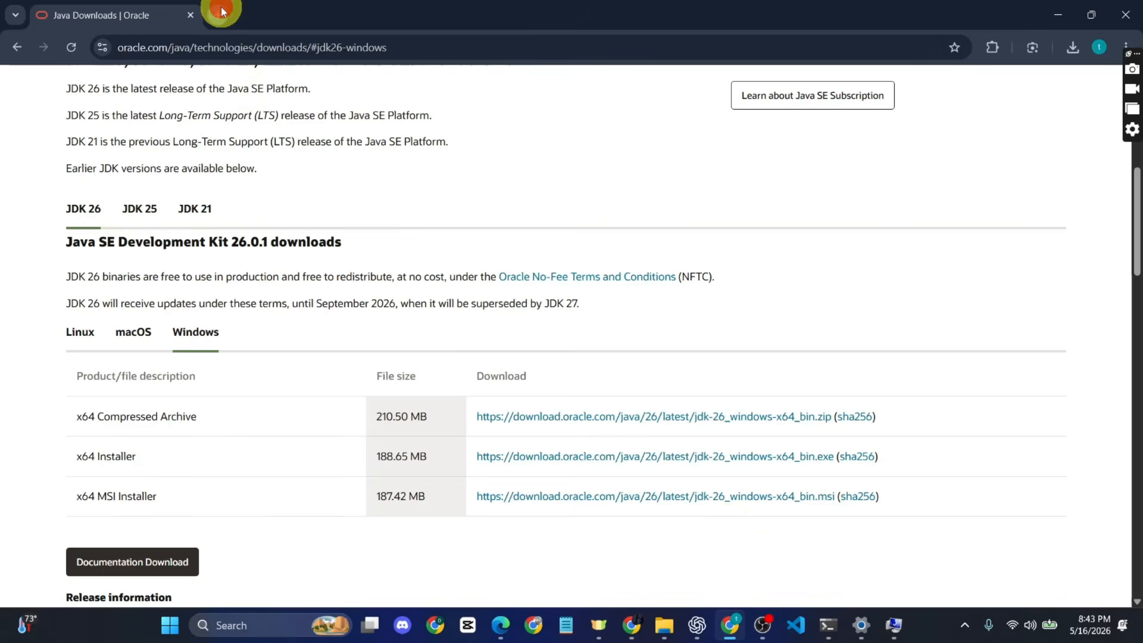
text(apac)
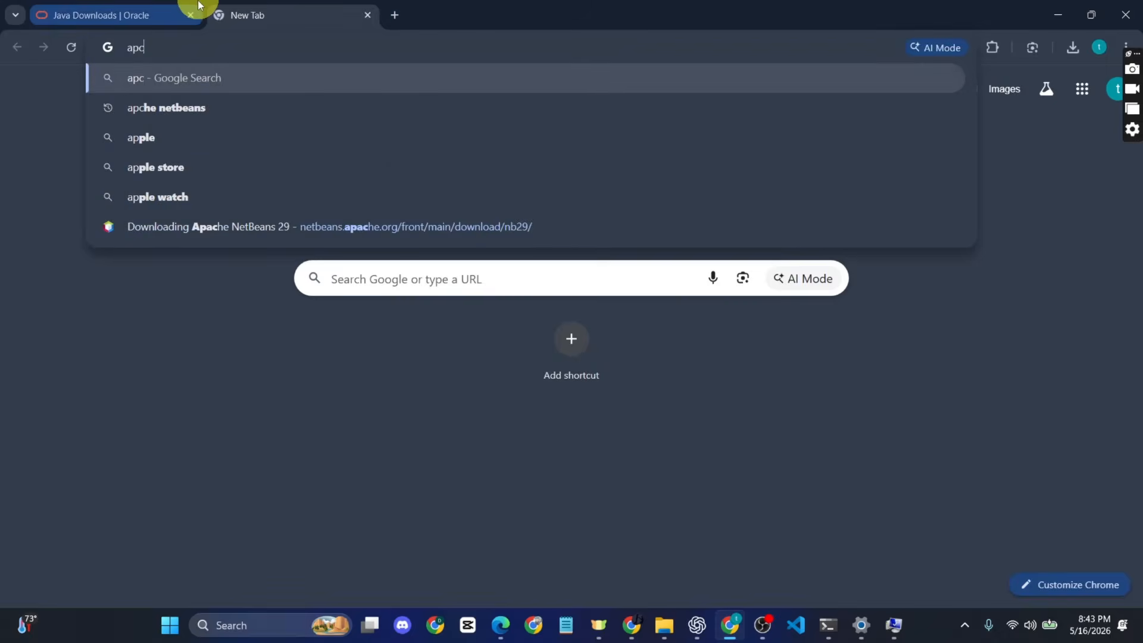
text(he netbe)
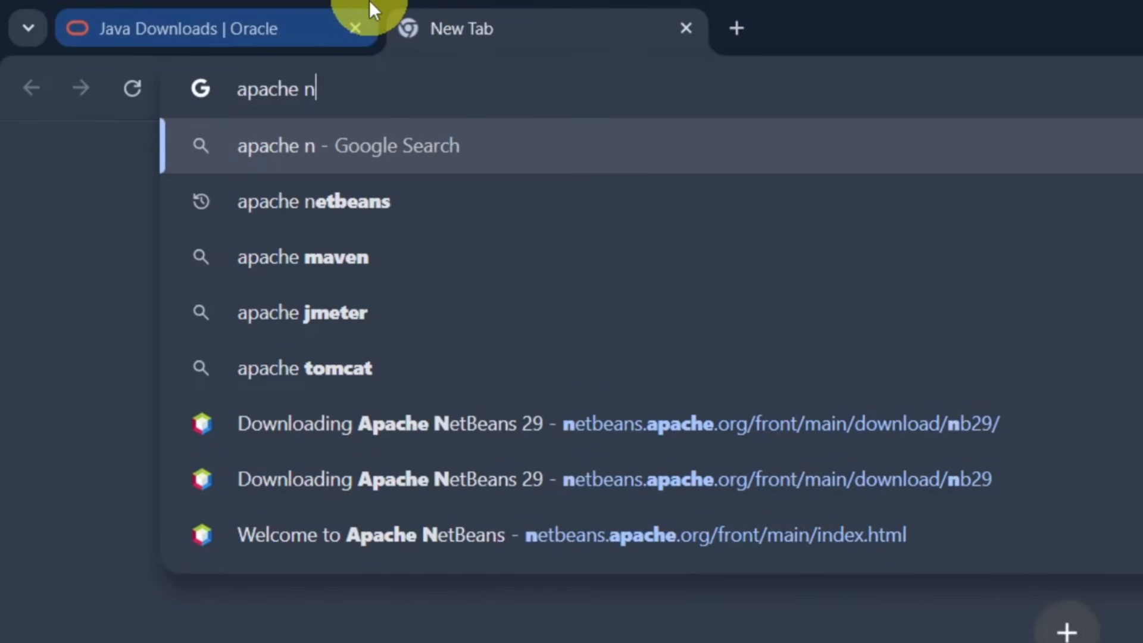
text(ans)
key(Return)
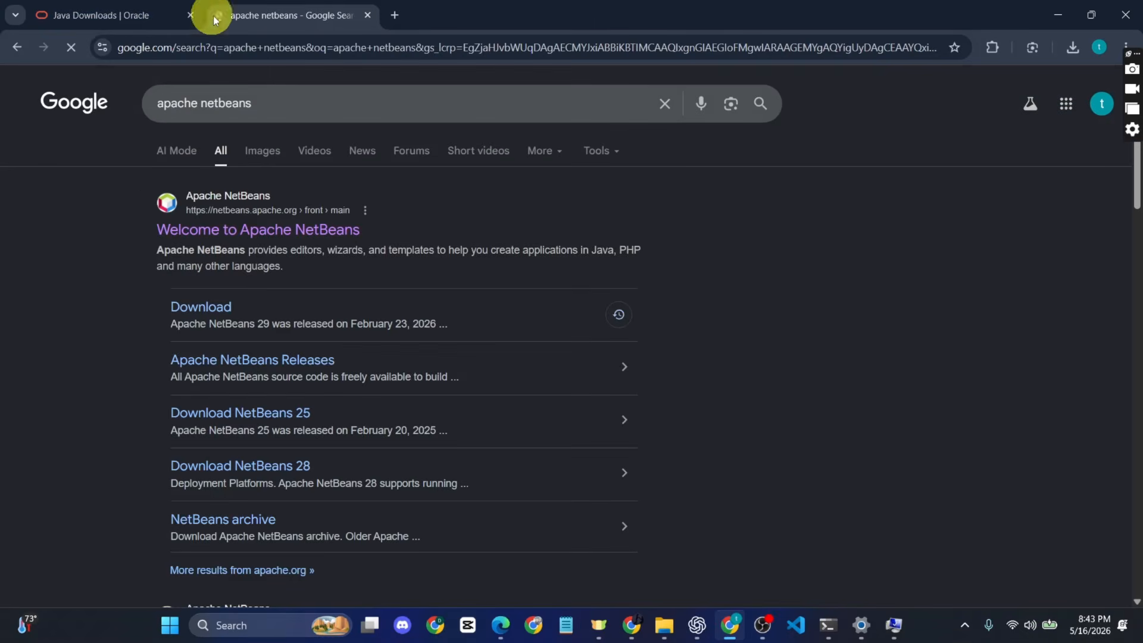
click(308, 234)
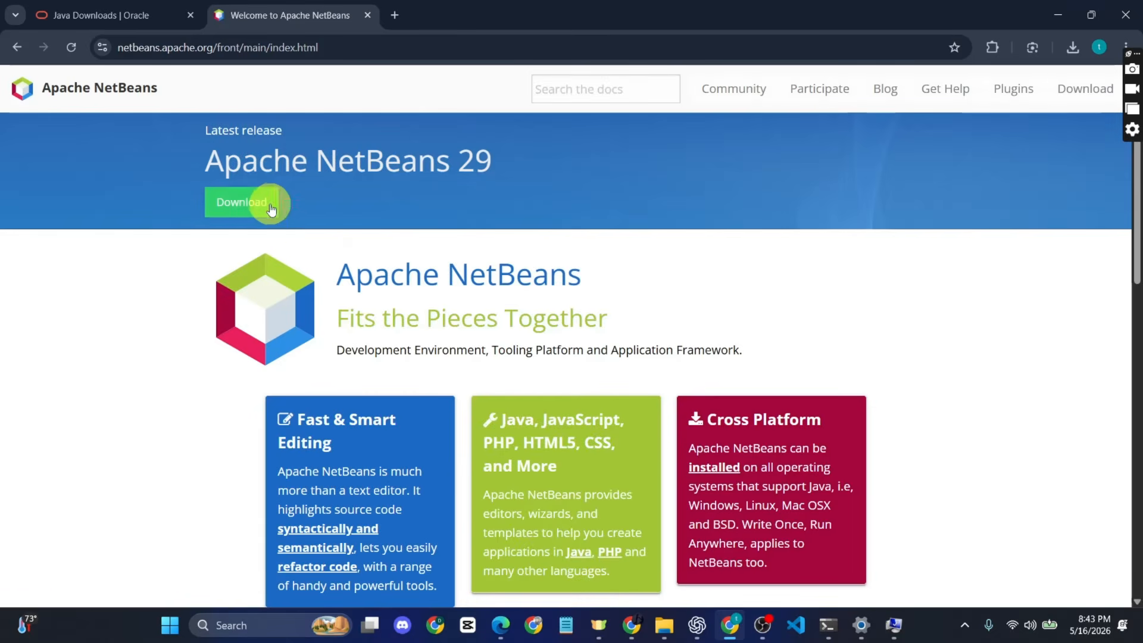
click(257, 207)
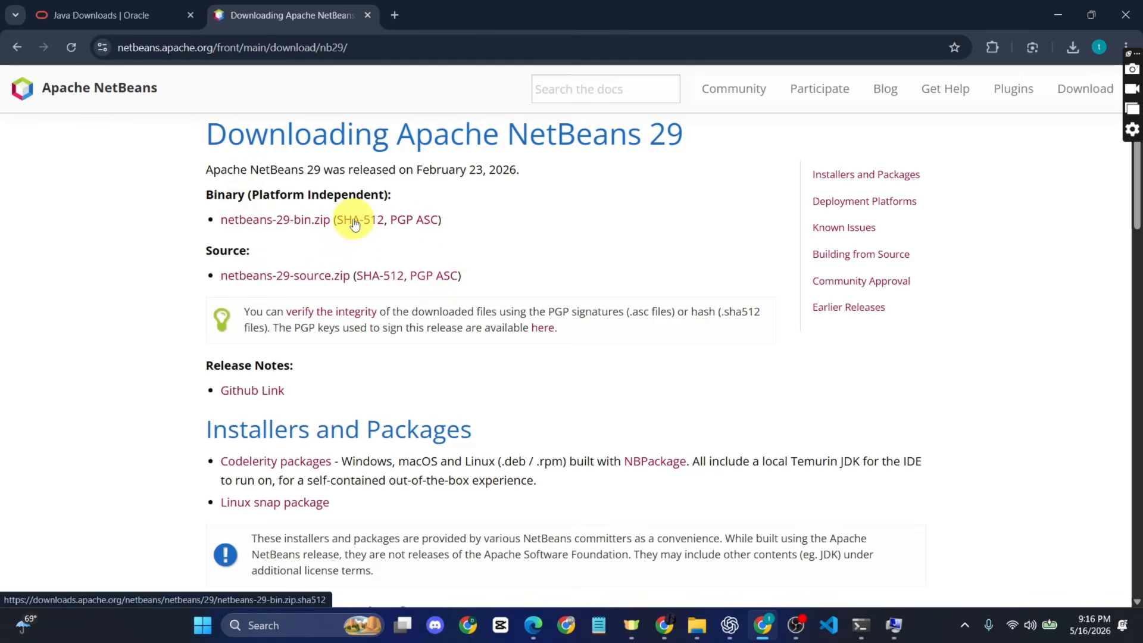
Download the platform-independent binary netbeans-29-bin.zip and show the downloaded file in its folder
click(319, 219)
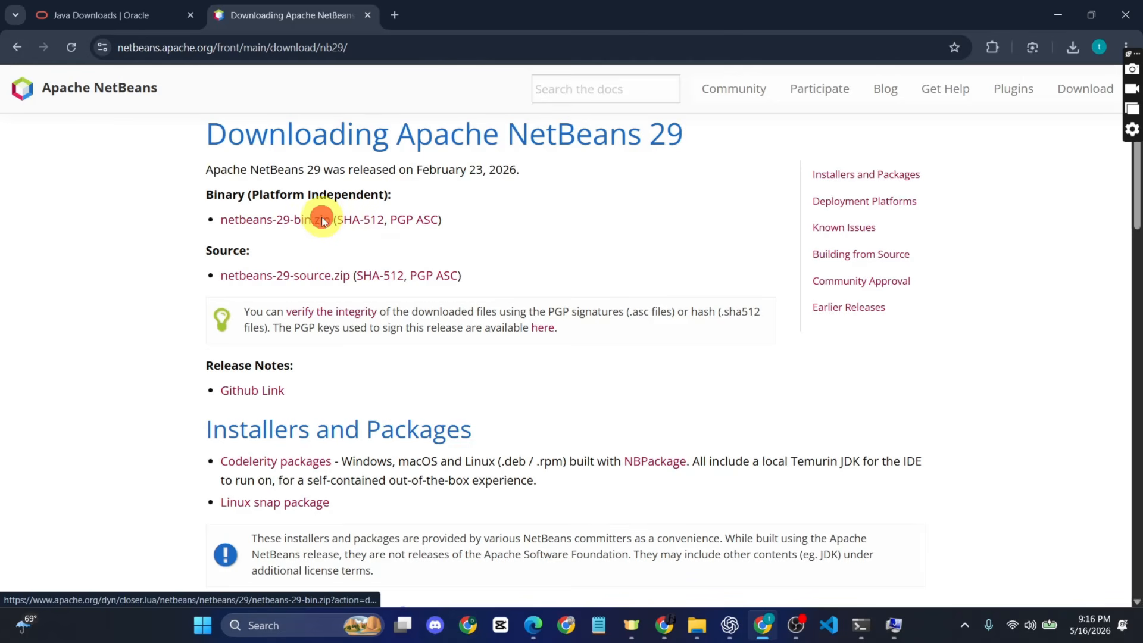
click(1072, 46)
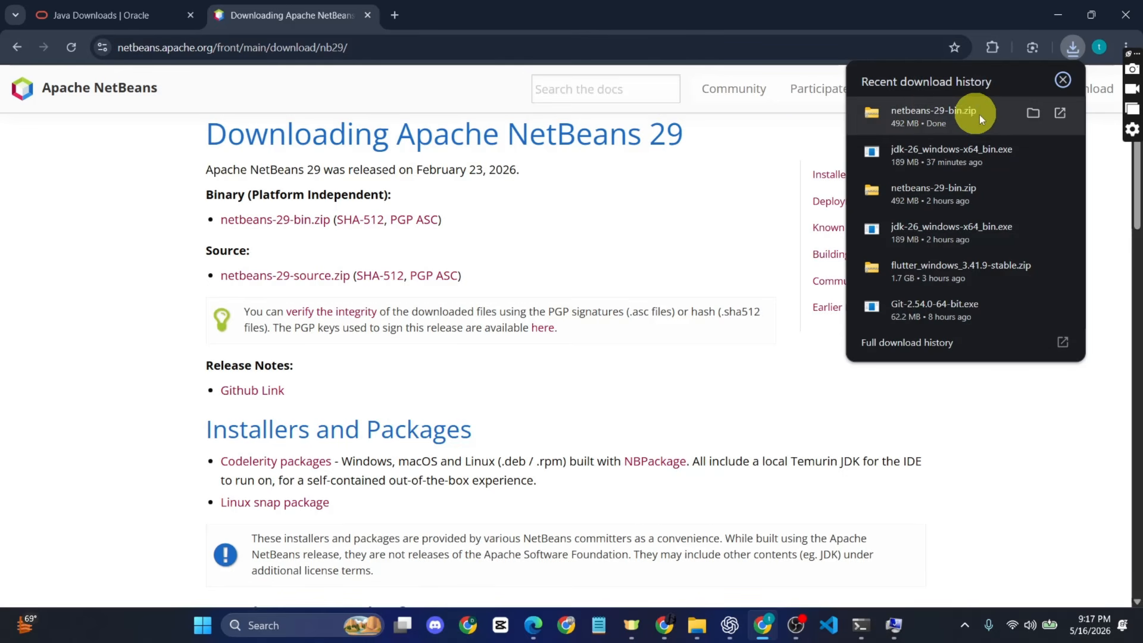
click(1033, 113)
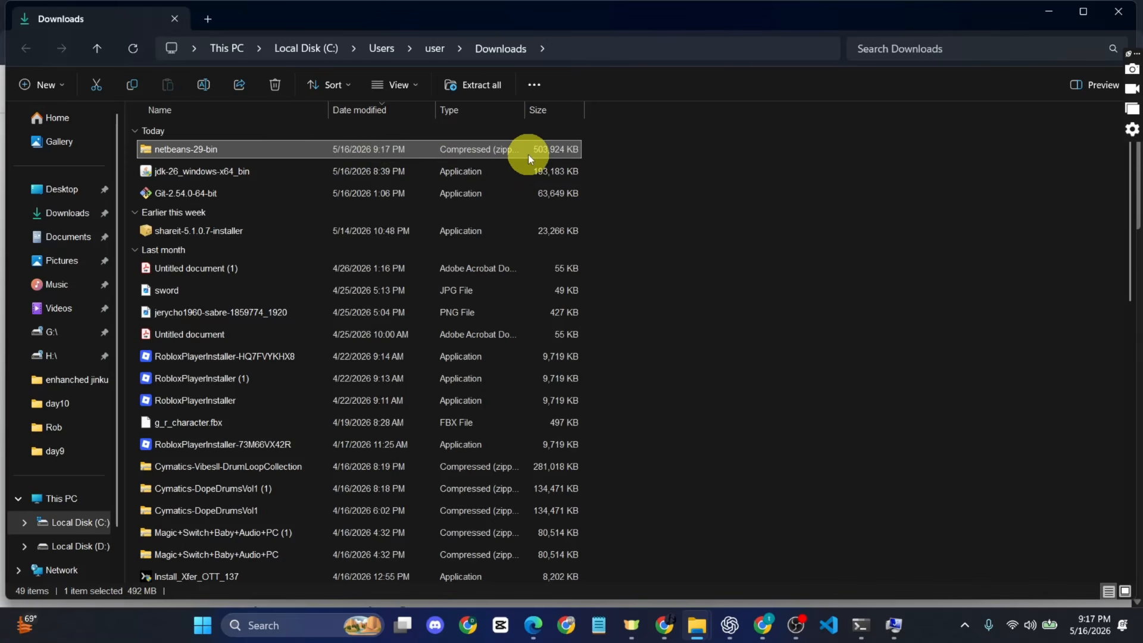
Extract the whole netbeans-29-bin archive to C: instead of the suggested Downloads folder
click(473, 84)
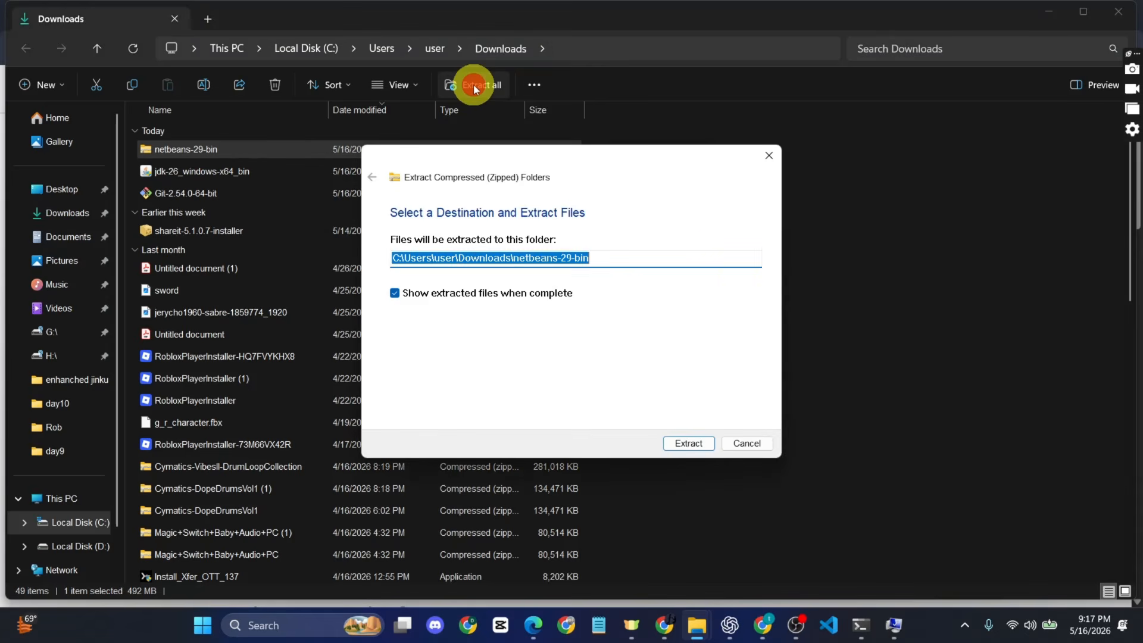
click(616, 256)
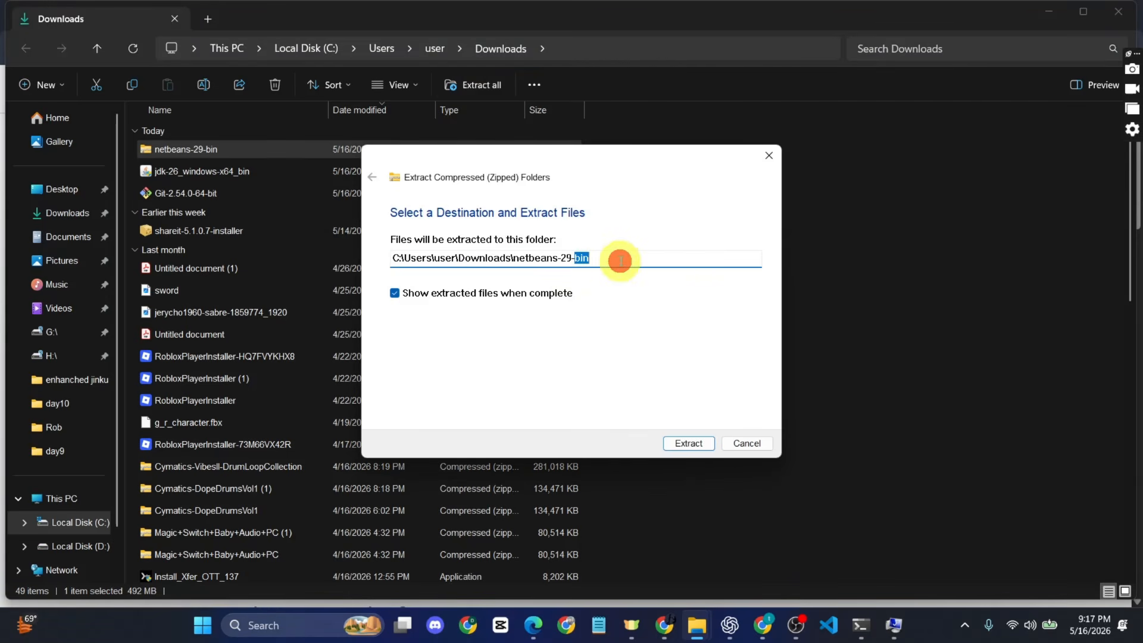
drag(616, 255, 404, 238)
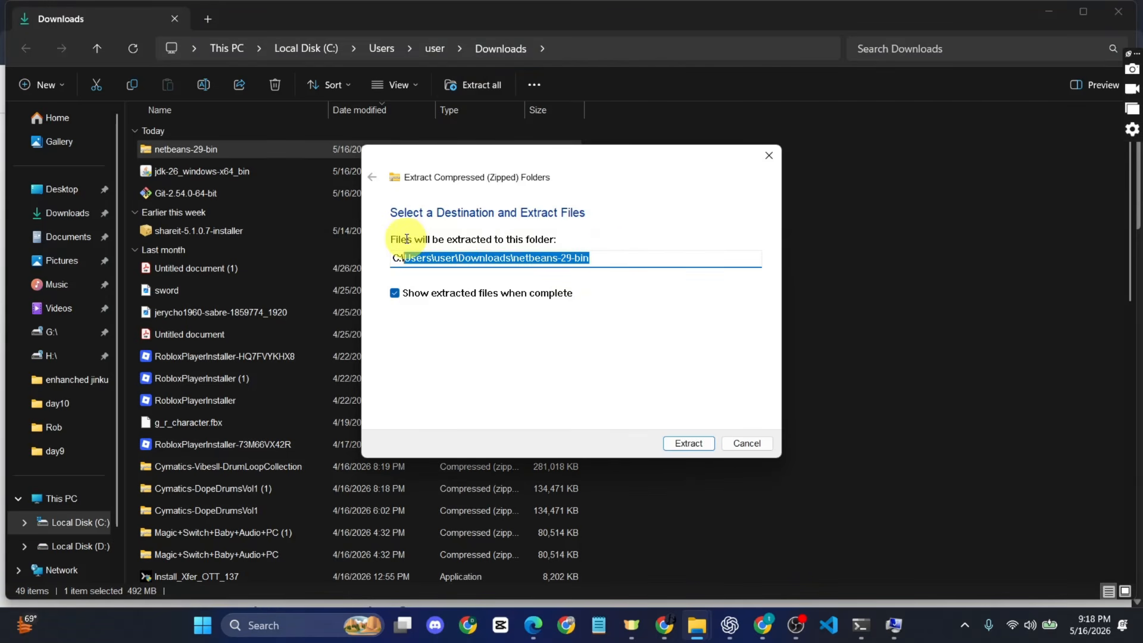
key(BackSpace)
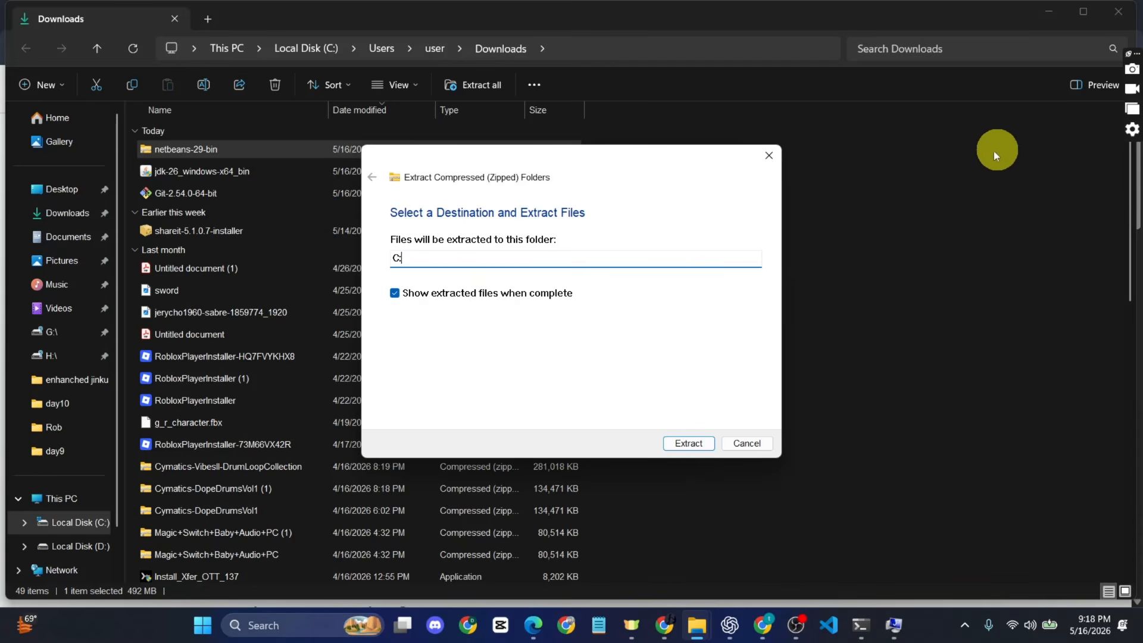
click(688, 444)
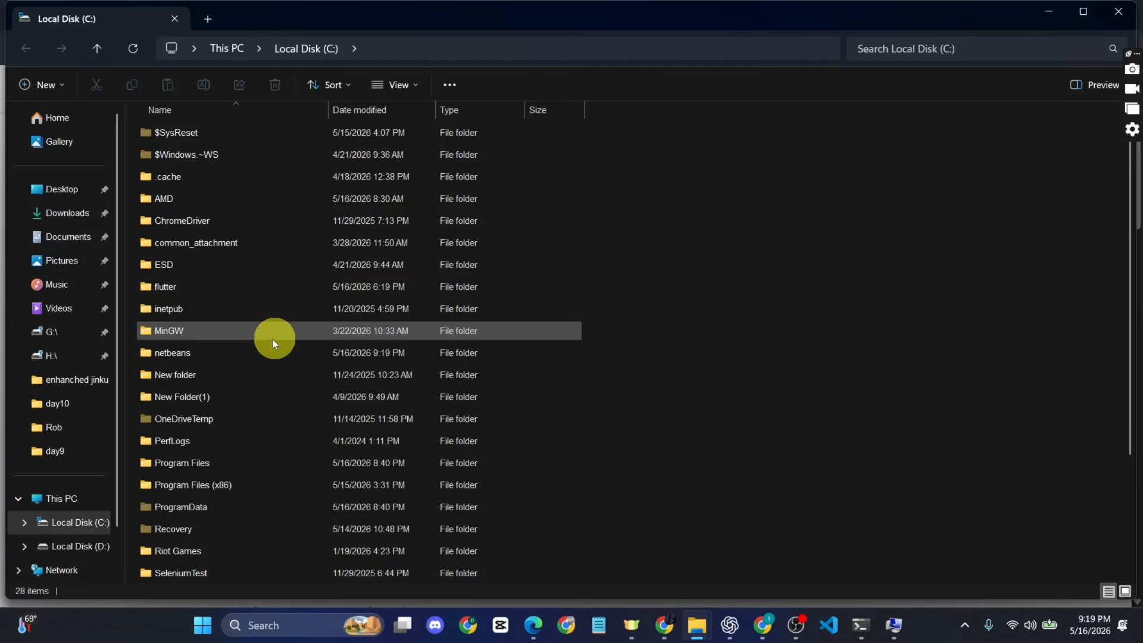
Browse to the netbeans\bin folder on the C: drive and launch the netbeans application
double_click(212, 356)
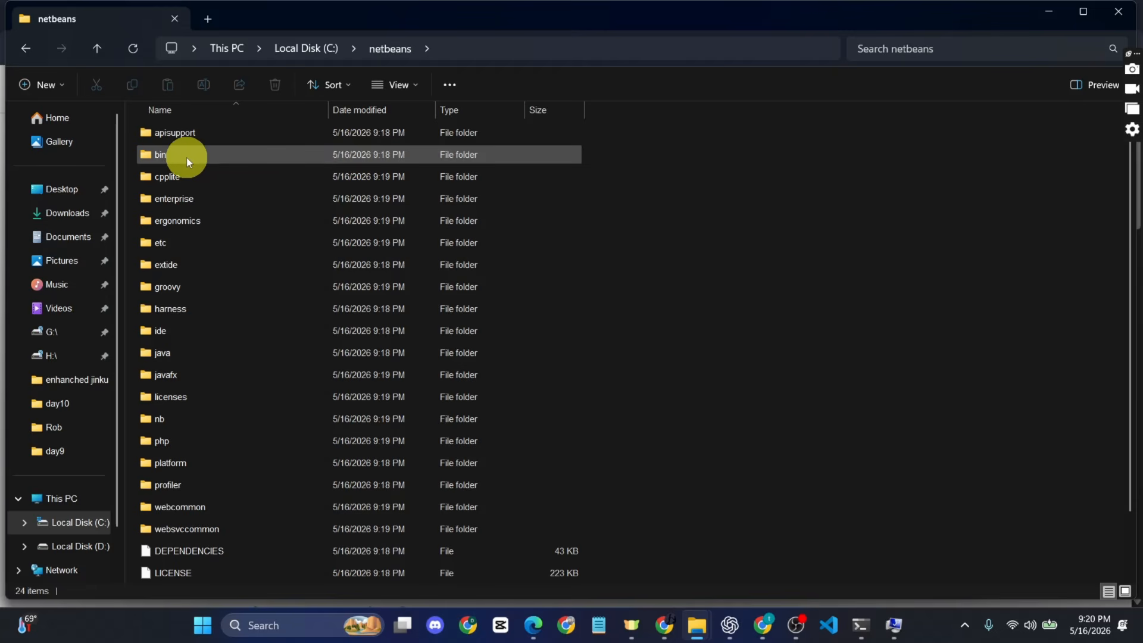
double_click(187, 157)
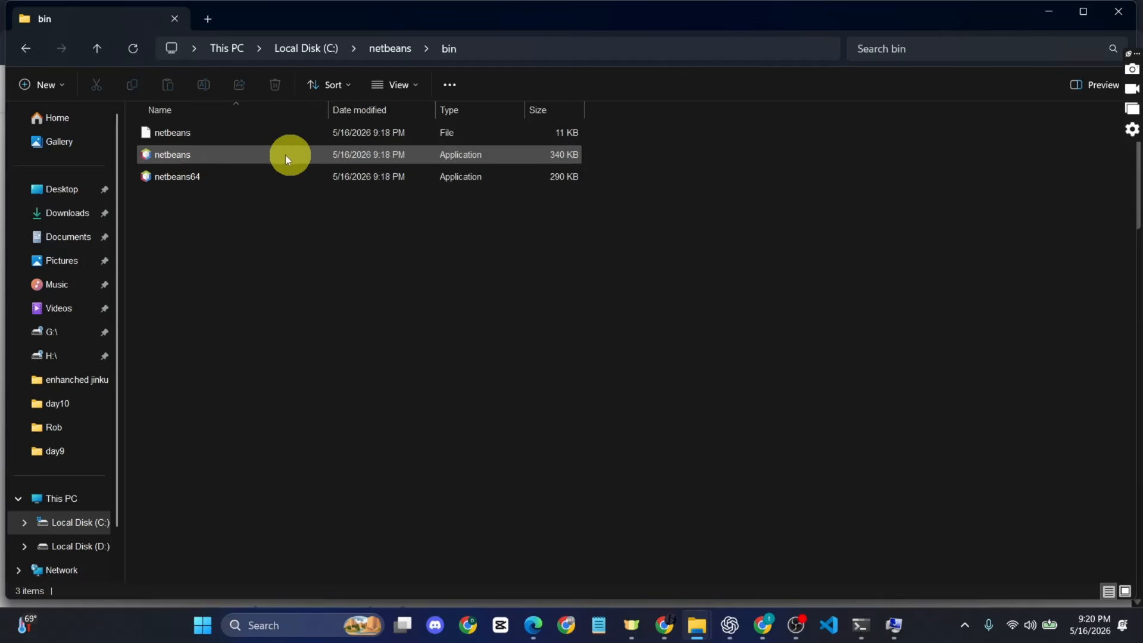
double_click(254, 155)
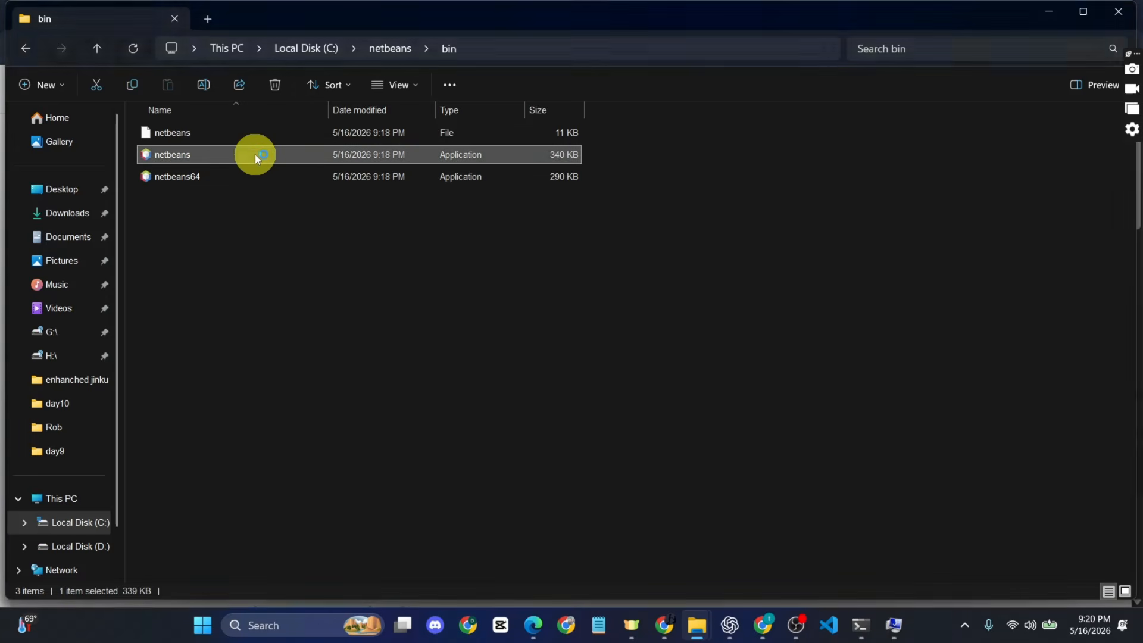